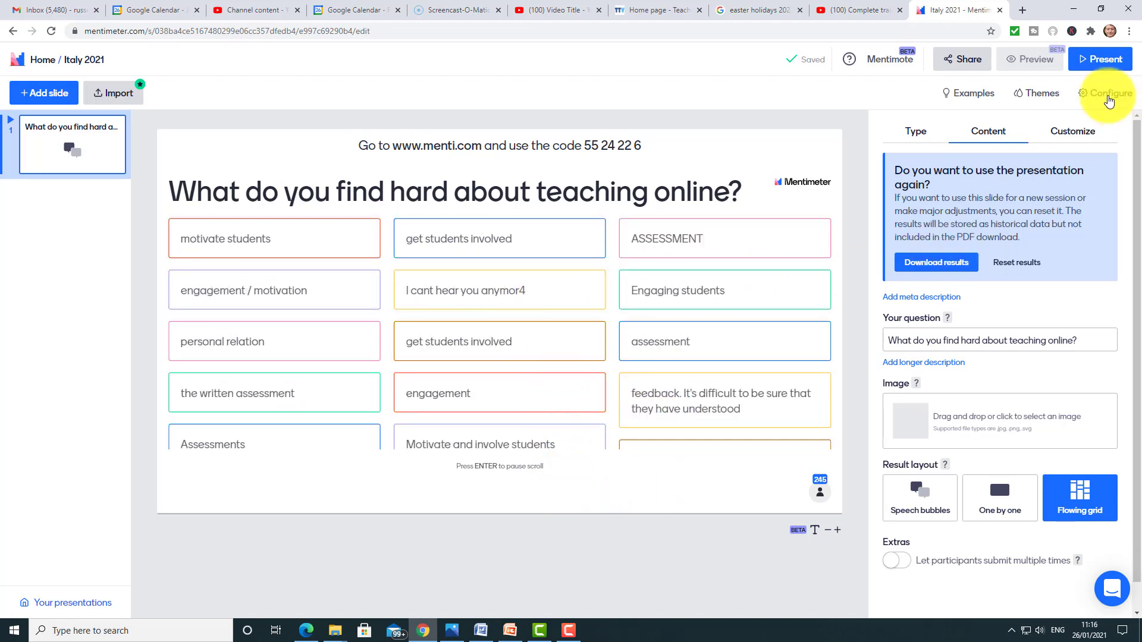
Step: Show the Italy 2021 question full screen, and open the Italy 2 2021 presentation from the presentation list
click(1101, 59)
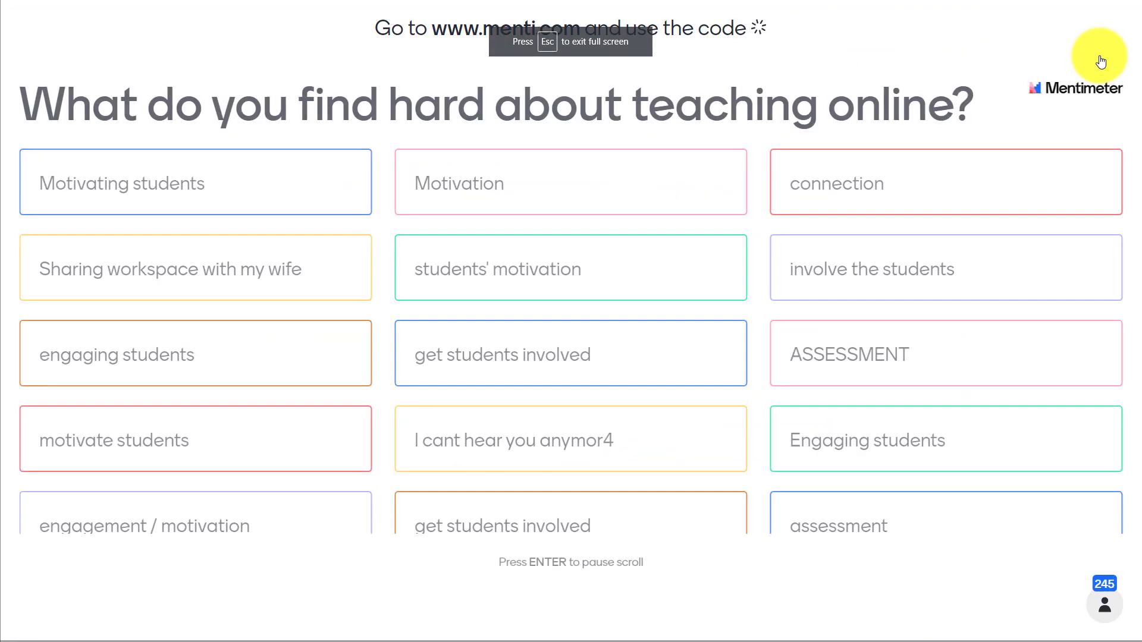
mouse_move(550, 630)
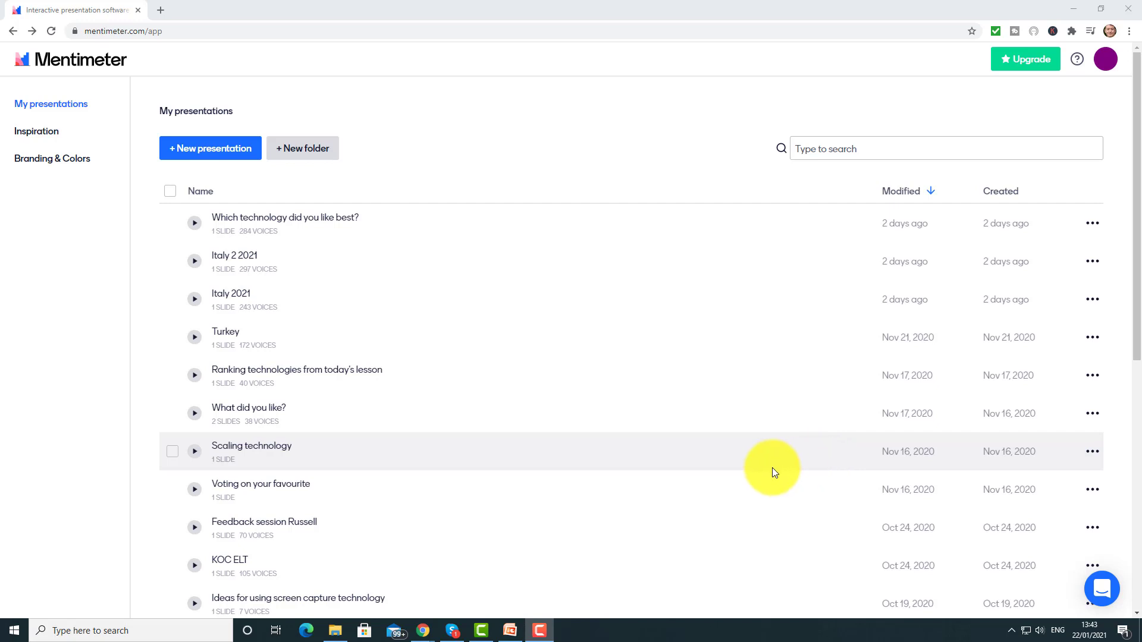
click(238, 264)
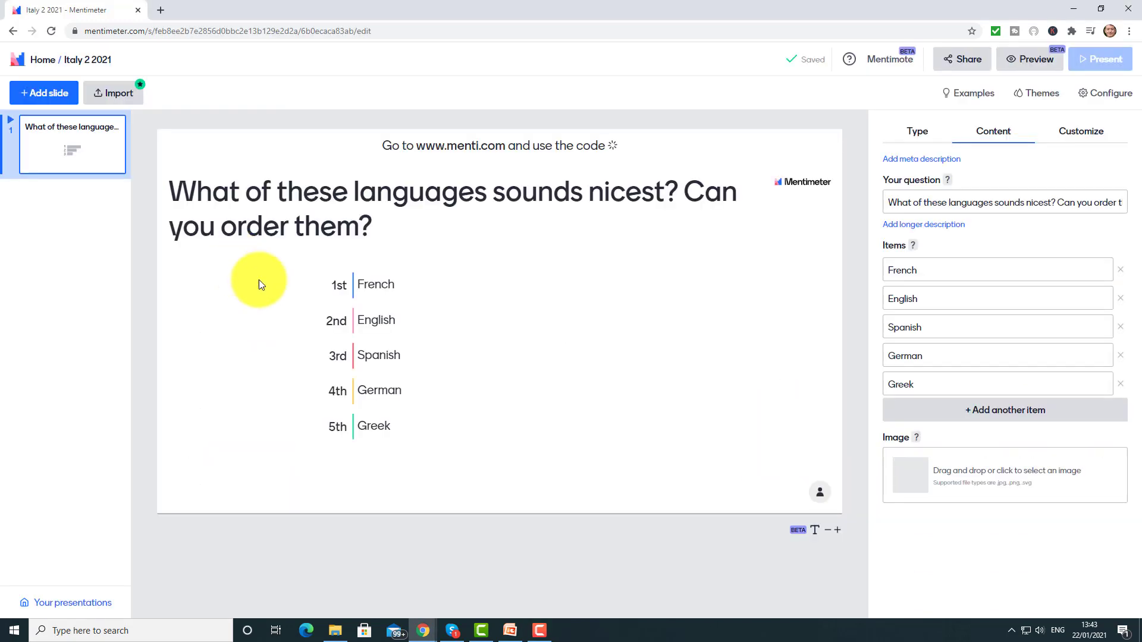
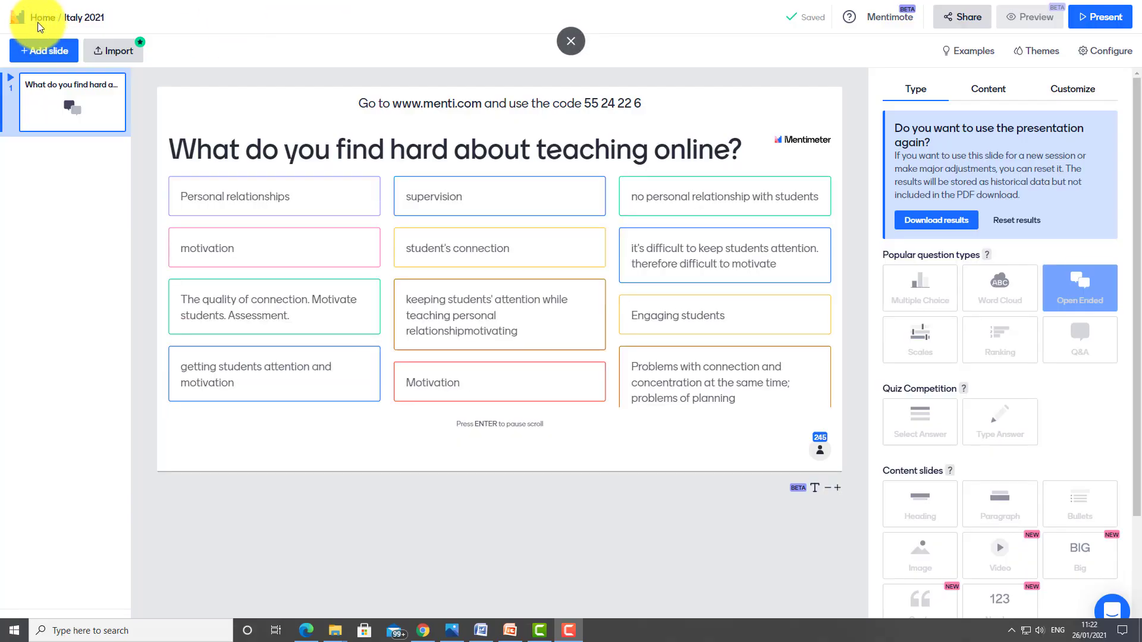
Step: Return to the presentations overview and create a new presentation named "Scales"
click(38, 23)
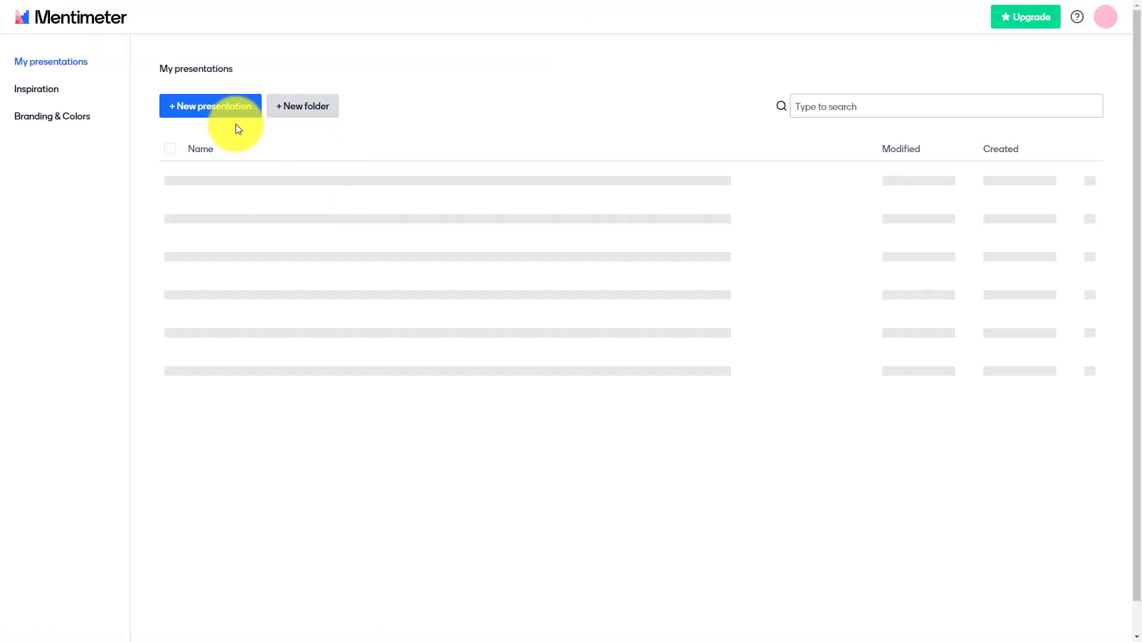
click(199, 113)
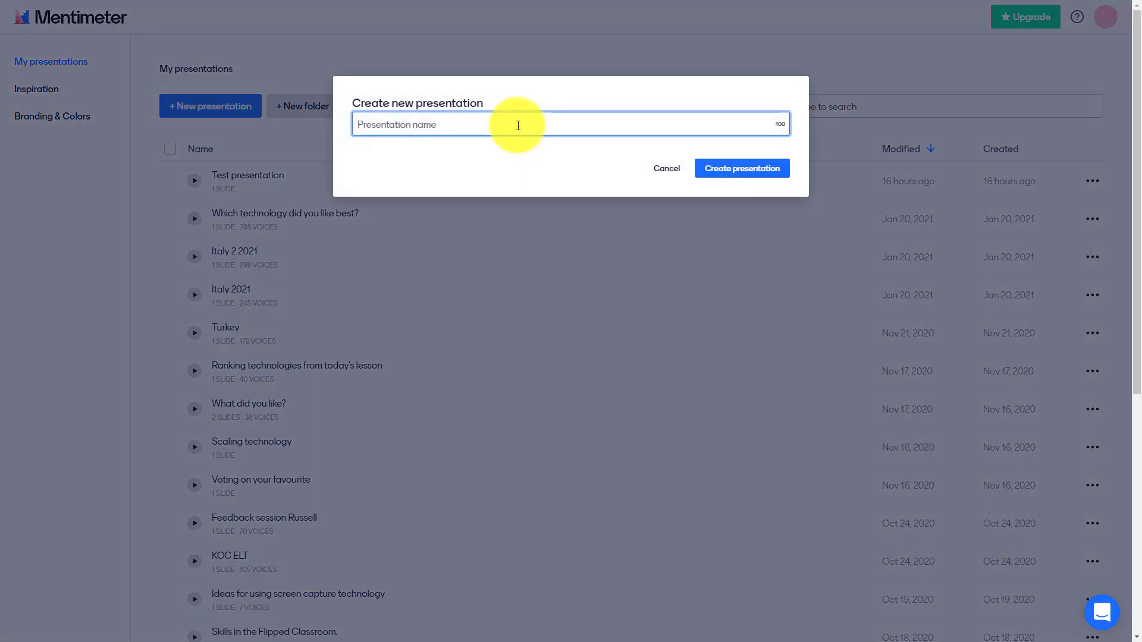
text(Sa)
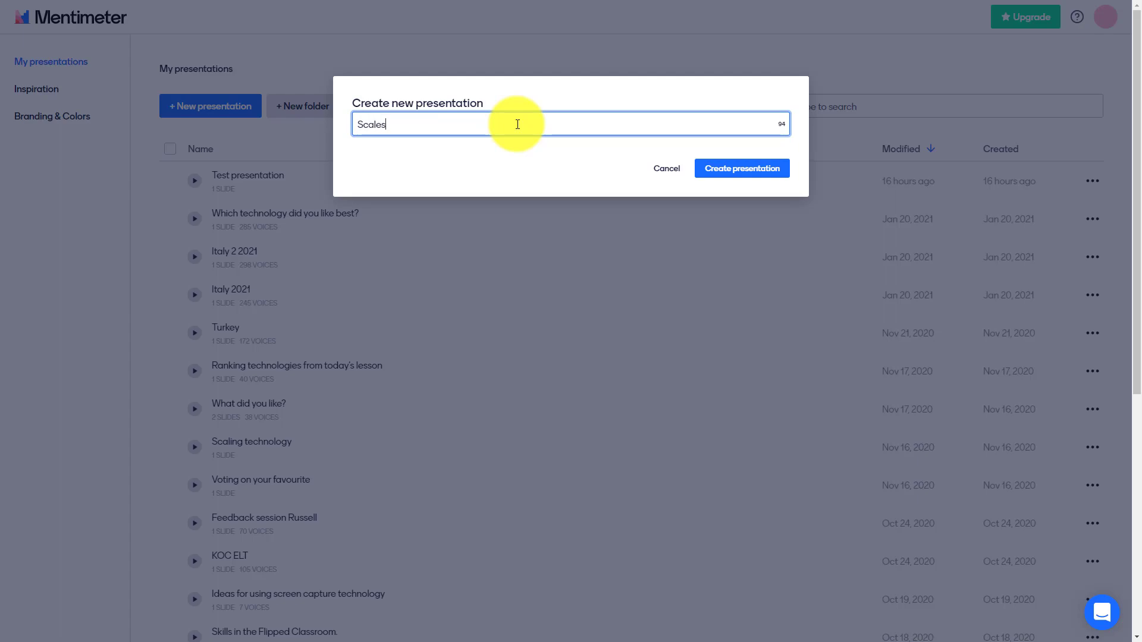
click(751, 173)
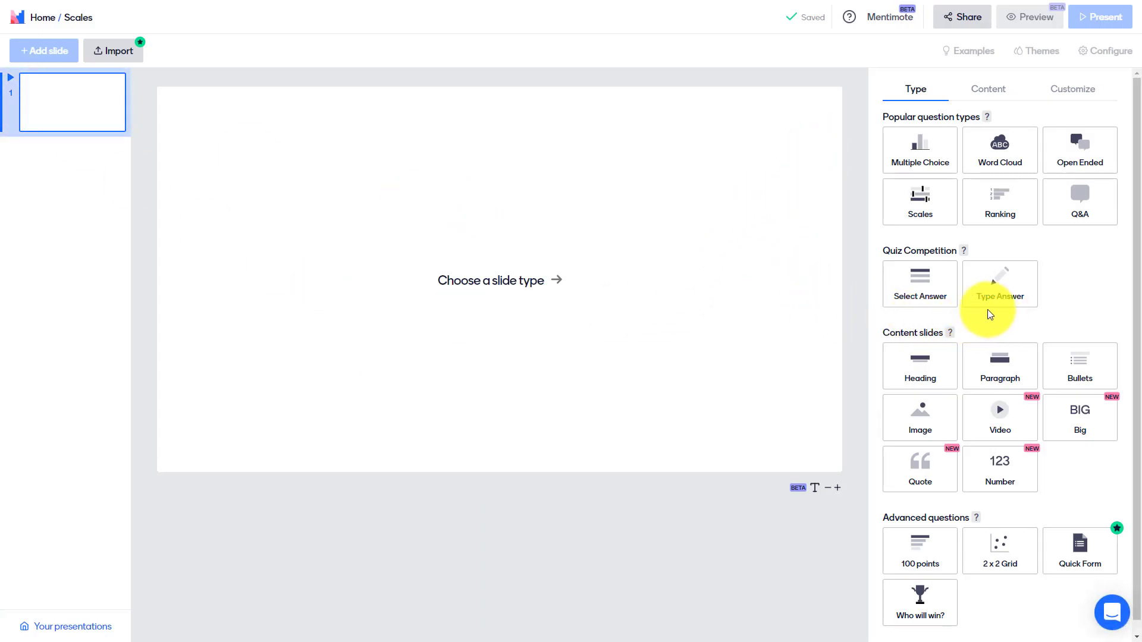
Step: Make the first slide a Scales question and set its question to "Can you rate these technologies"
click(922, 216)
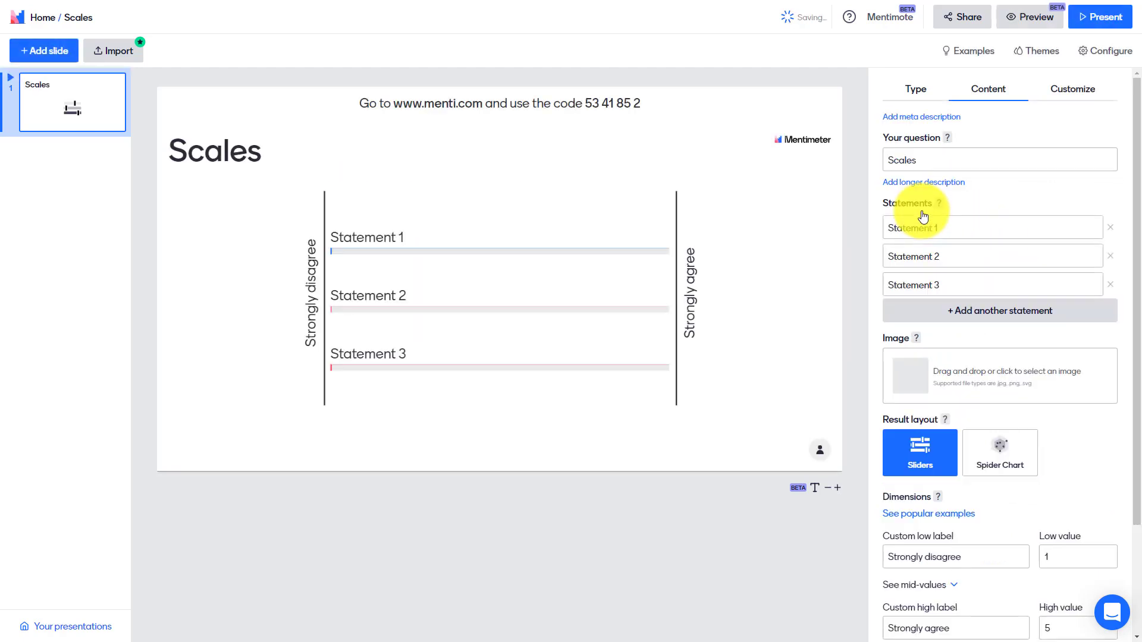
click(967, 163)
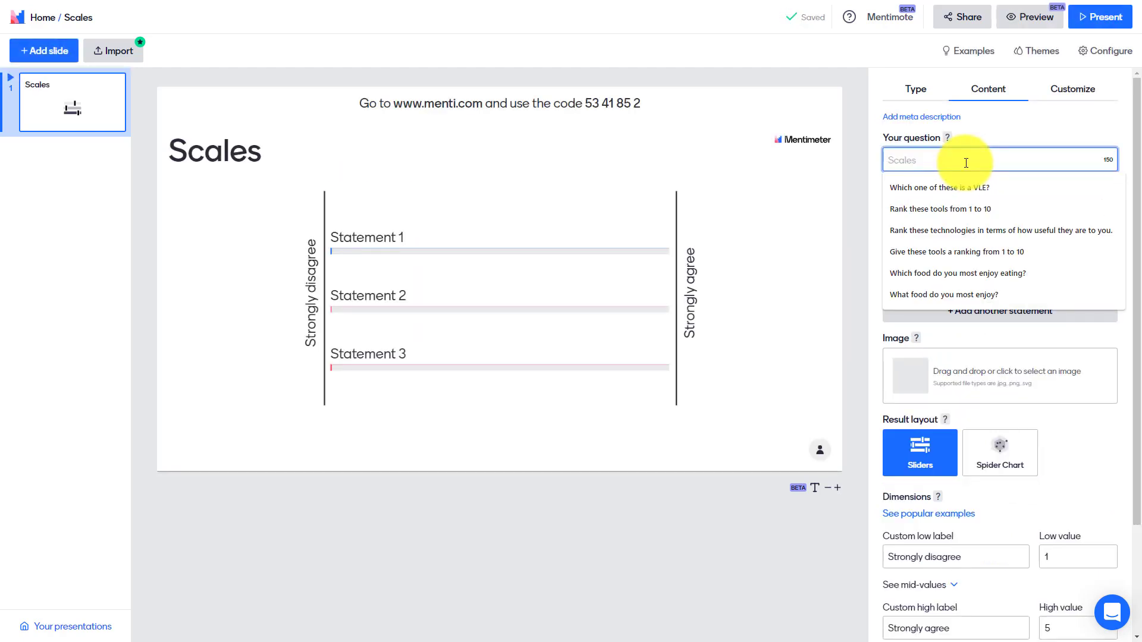
text(Can yo)
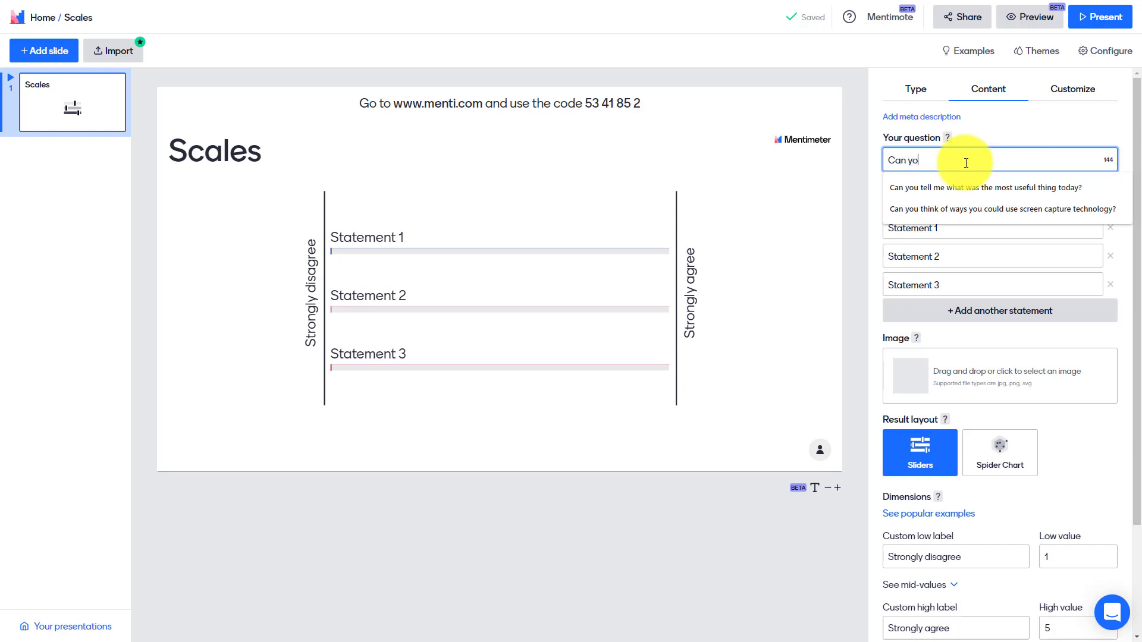
text(u rate these te)
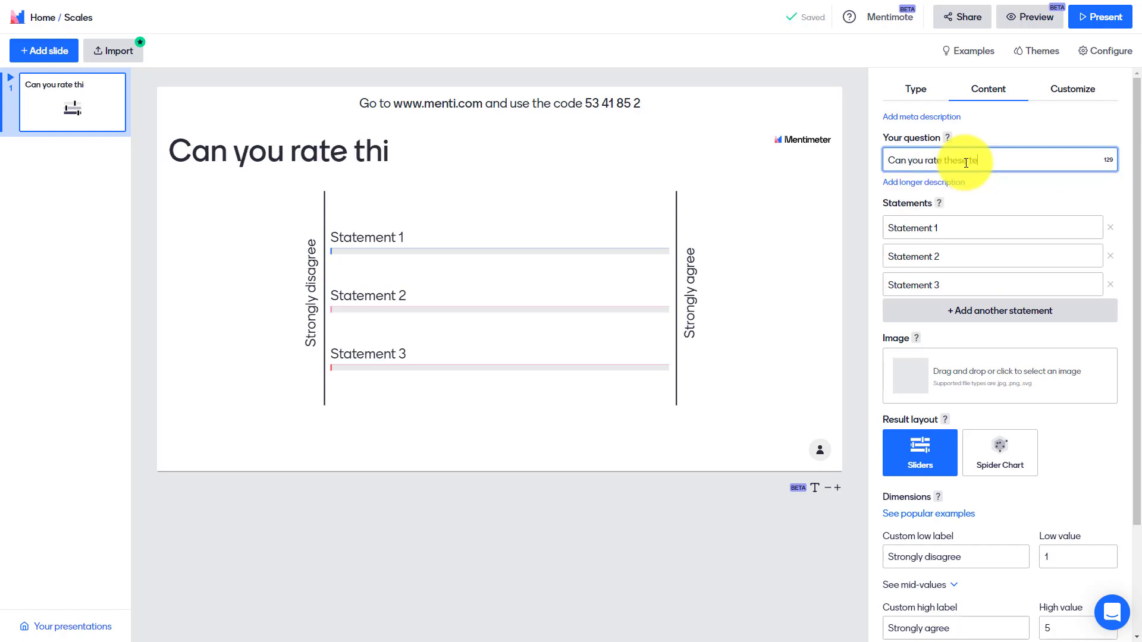
text(chnologies)
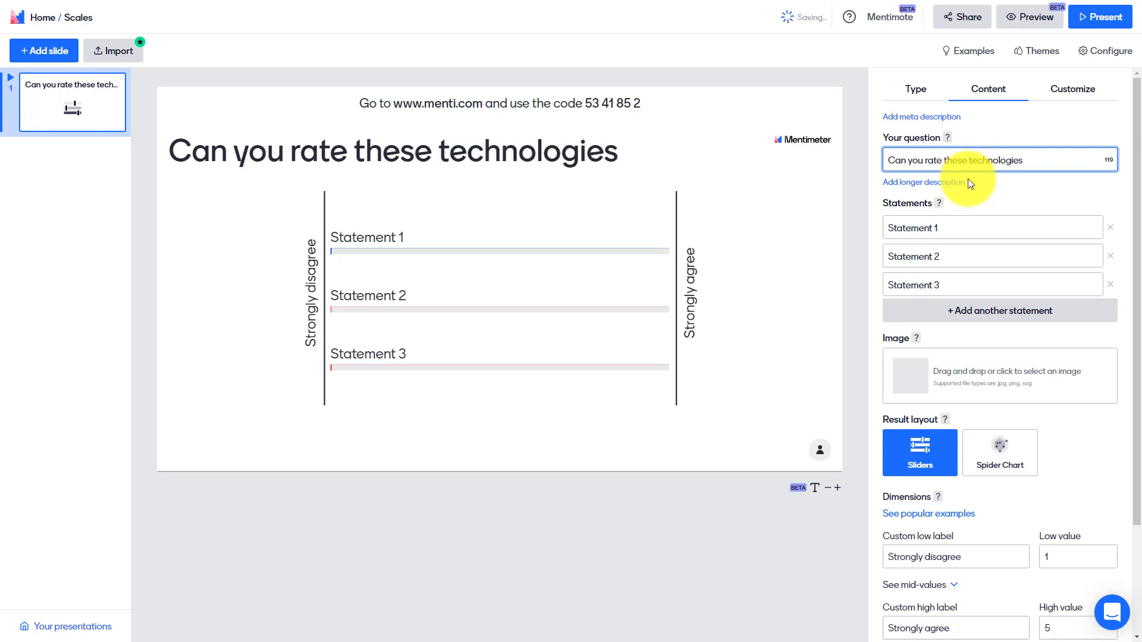
Step: Fill in the statements Padlet, Google Forms and Wordwall, and add a fourth statement, Zoom
click(973, 229)
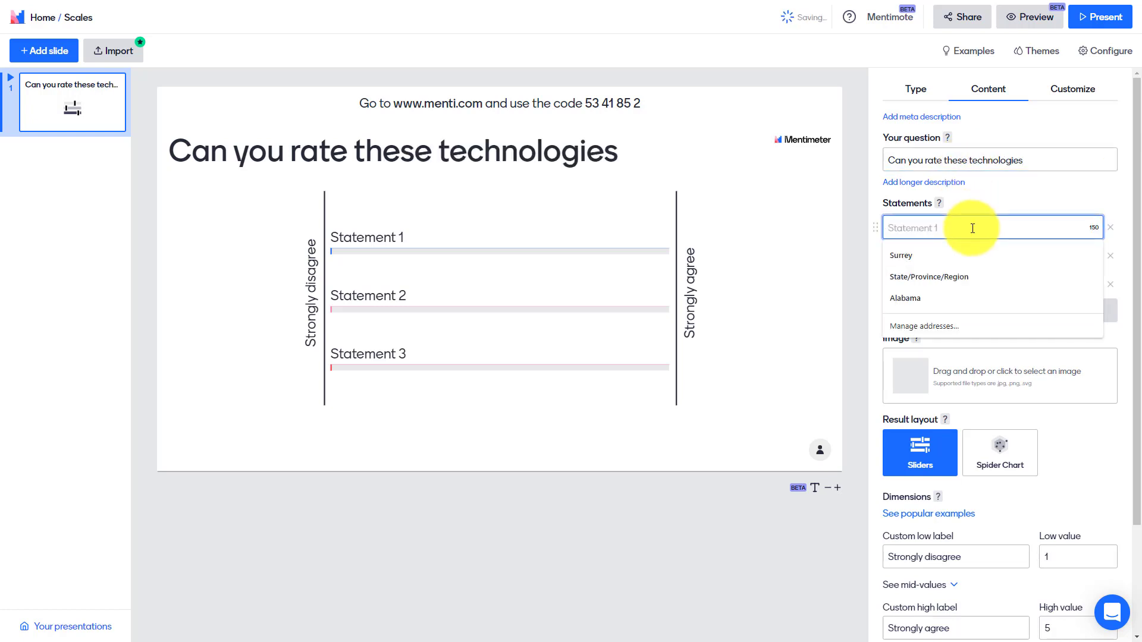
text(Padlet)
click(934, 256)
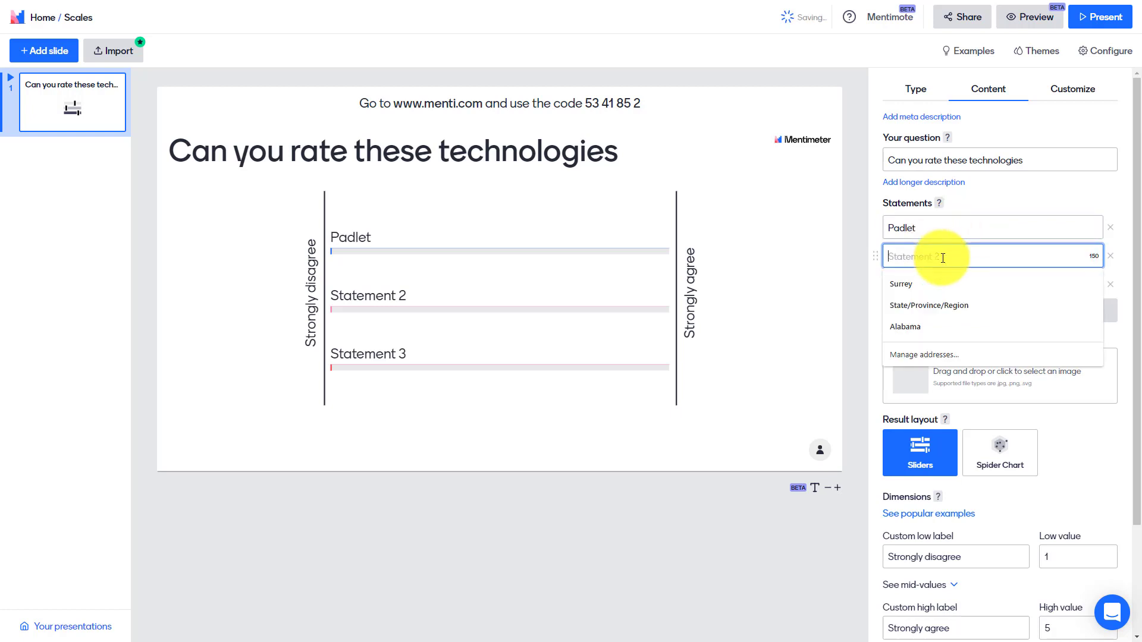
text(Google)
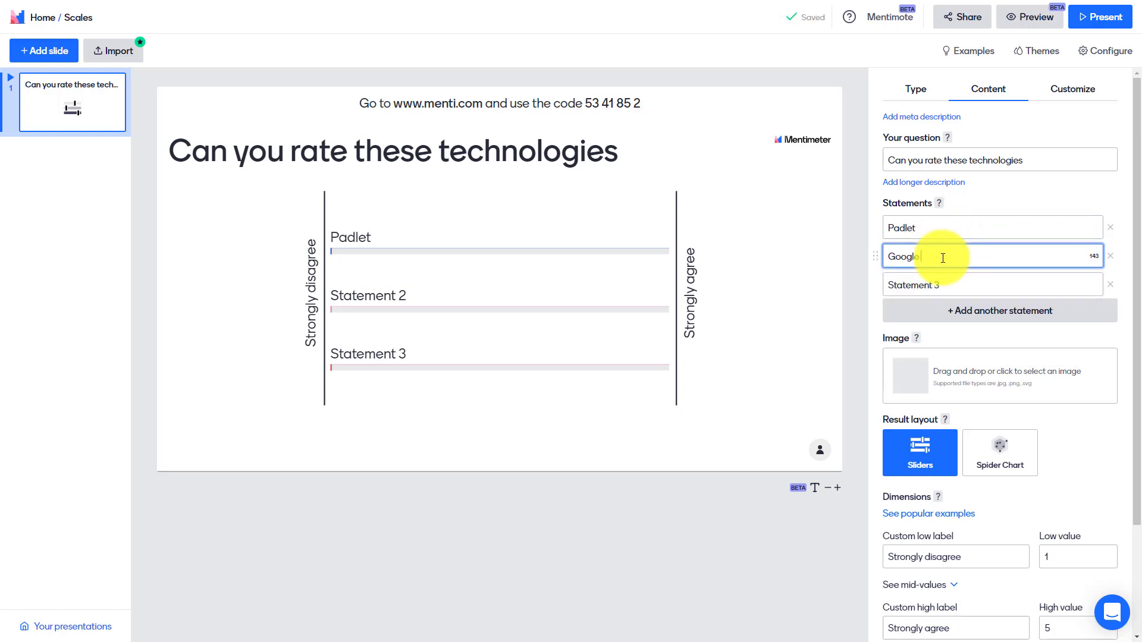
text( Forms)
click(927, 284)
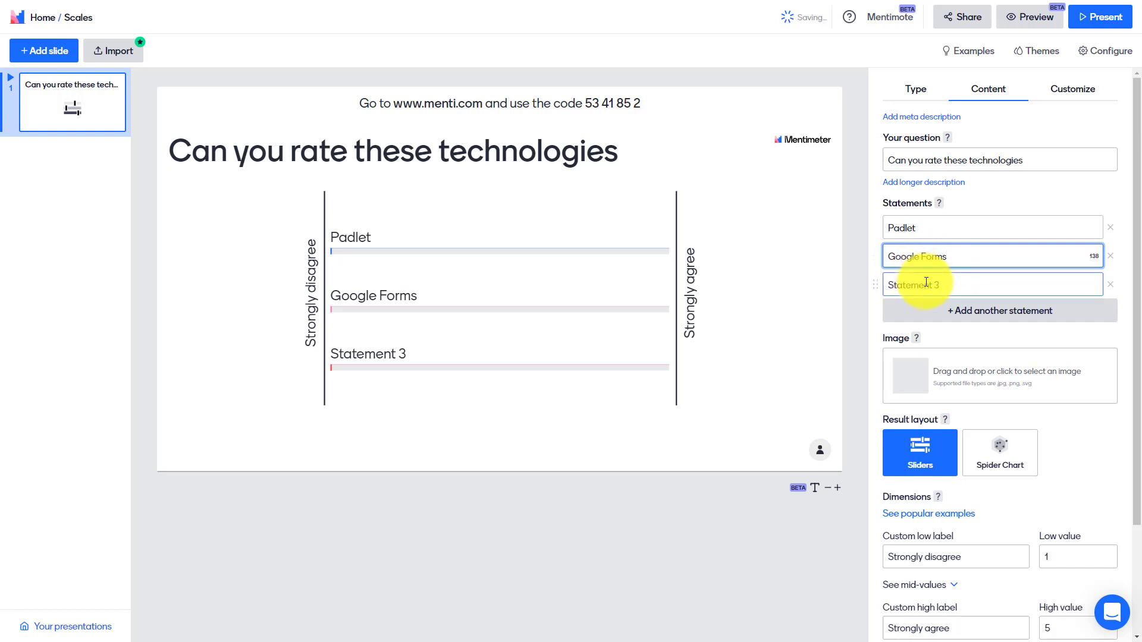
text(Wordwall)
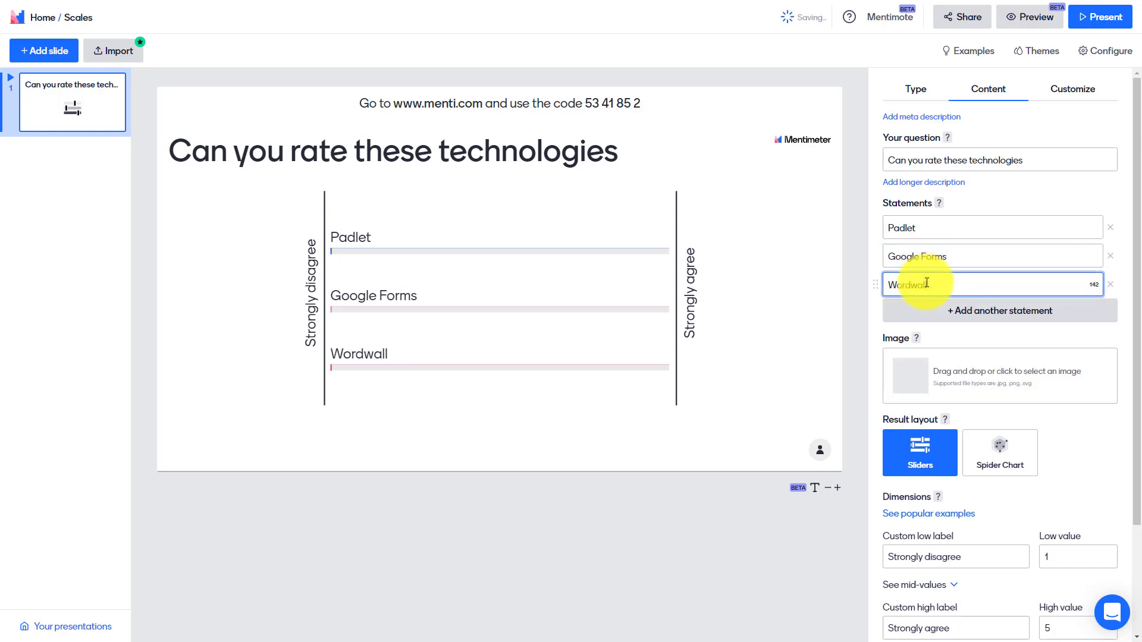
click(968, 311)
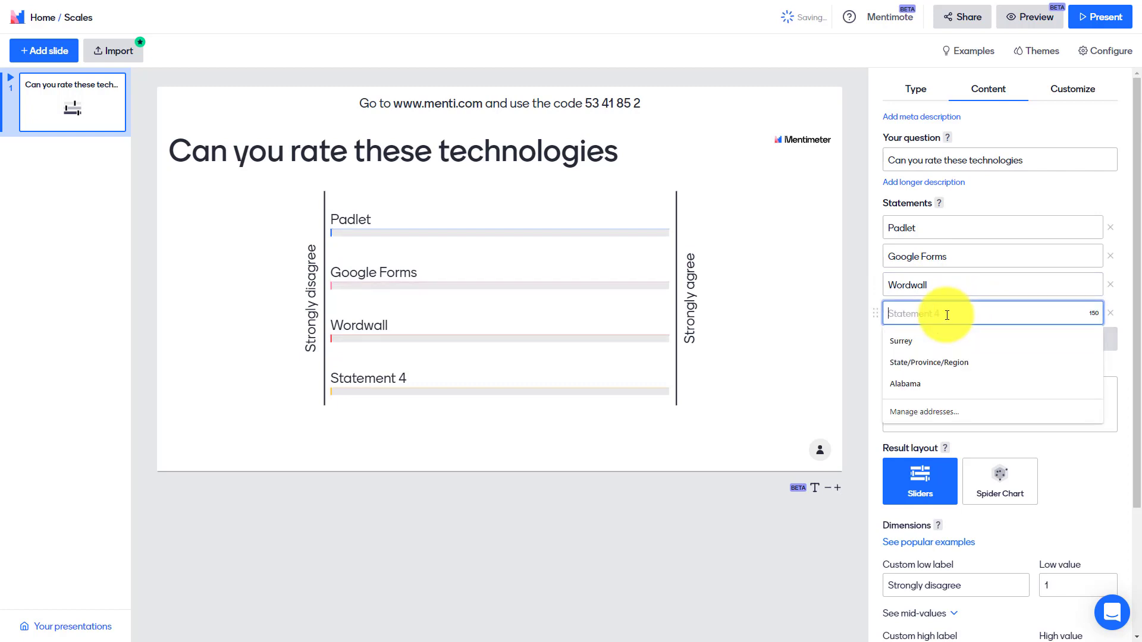
text(Zoom)
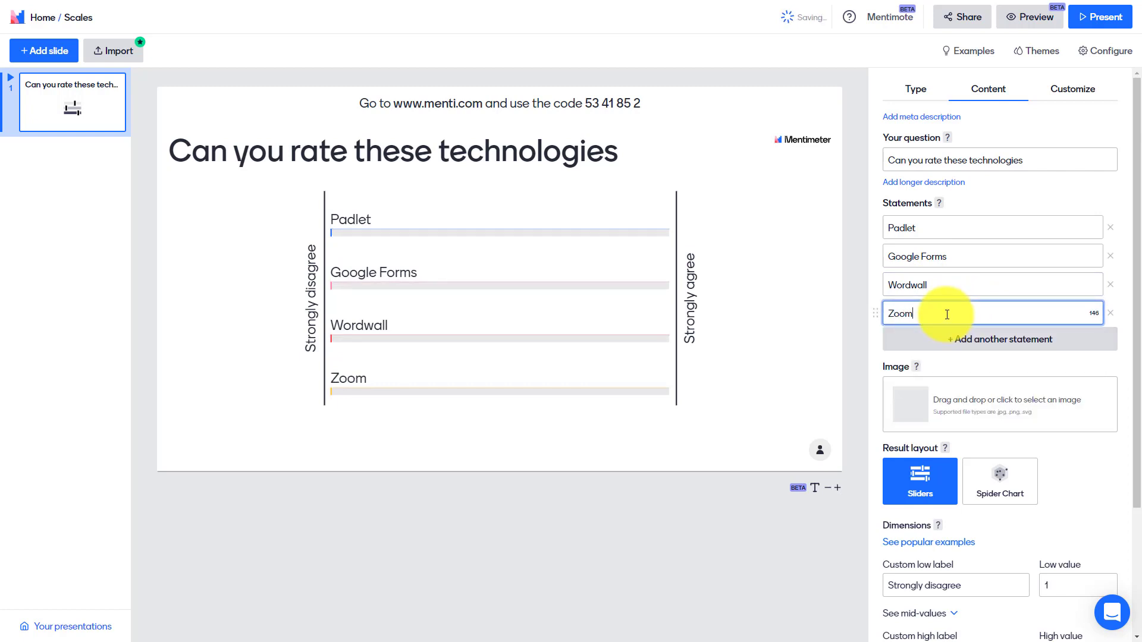
Step: Replace the scale's custom low label with "Really don't like"
scroll(1122, 196, down, 2)
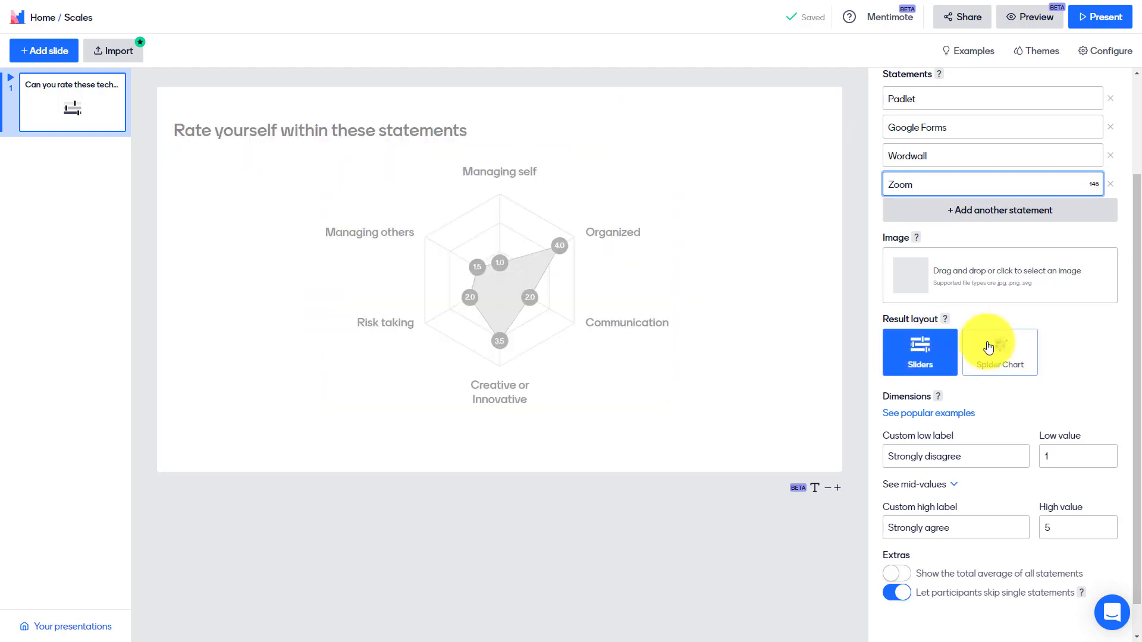
scroll(1119, 404, down, 1)
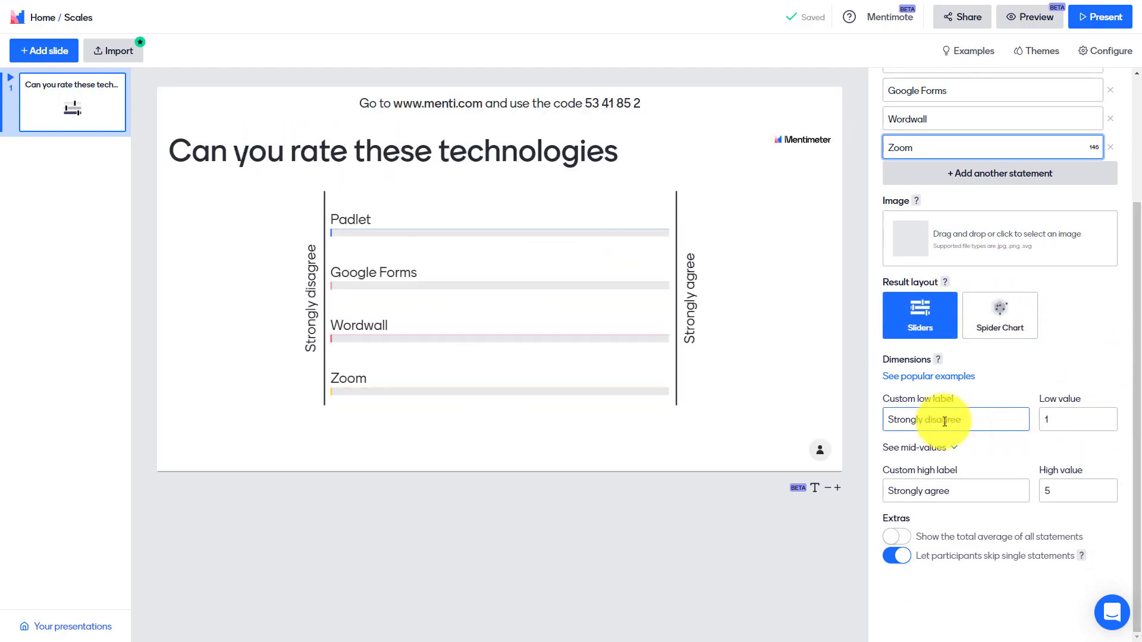
click(968, 420)
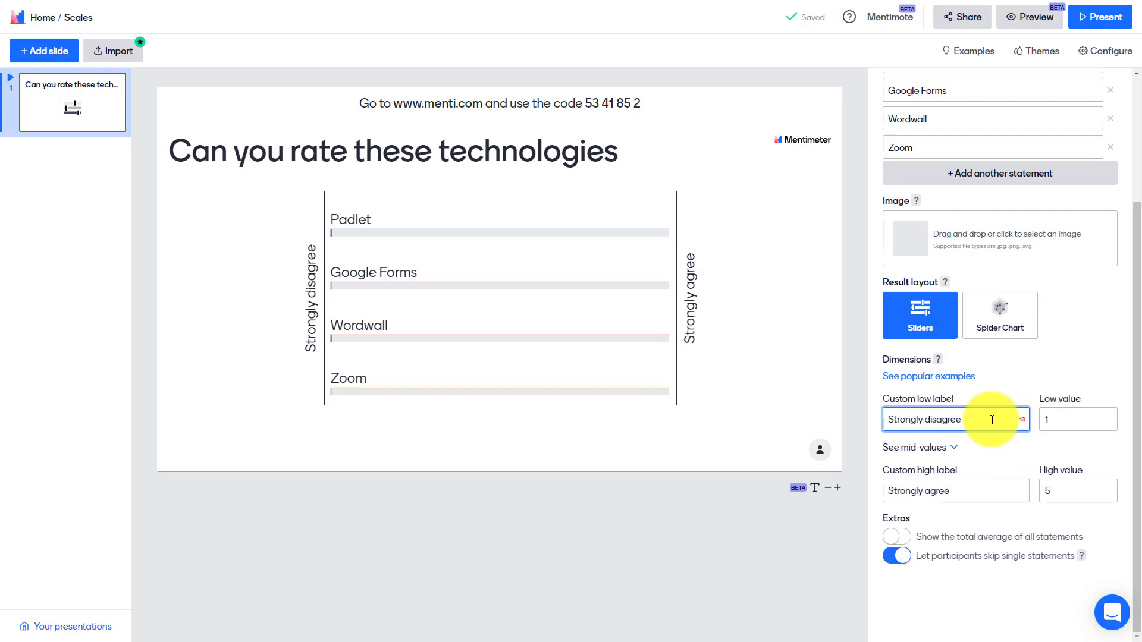
key(BackSpace)
key(BackSpace)
key(BackSpace)
key(BackSpace)
key(BackSpace)
key(BackSpace)
key(BackSpace)
key(BackSpace)
key(BackSpace)
key(BackSpace)
key(BackSpace)
key(BackSpace)
key(BackSpace)
key(BackSpace)
key(BackSpace)
key(BackSpace)
key(BackSpace)
text(R)
key(BackSpace)
text(Really don't like)
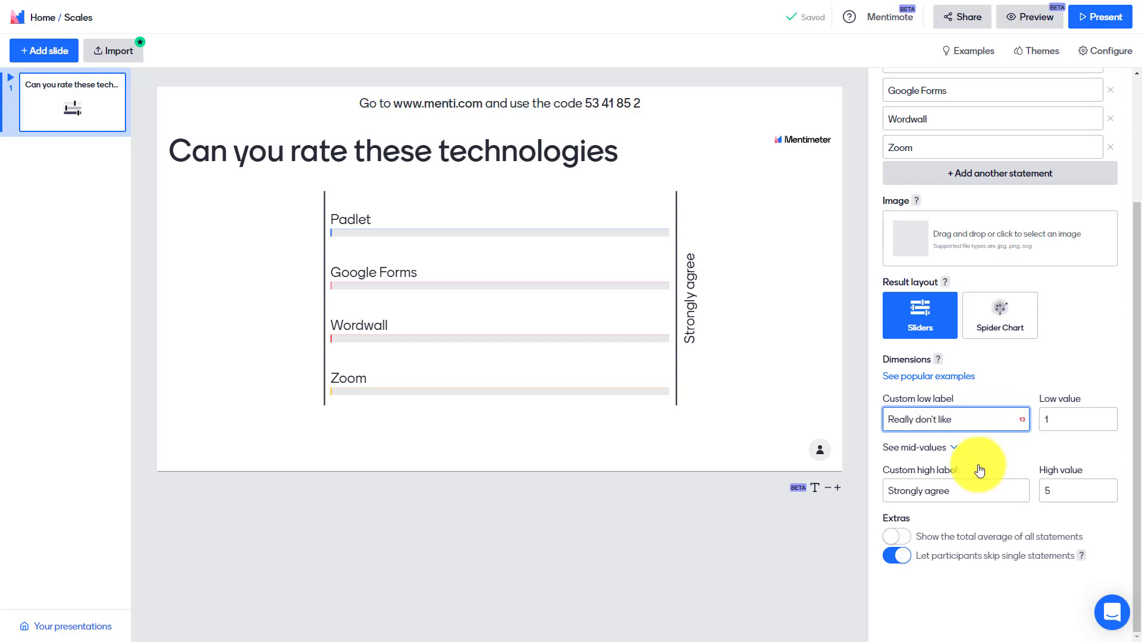
Step: Replace the scale's custom high label with "Really love it"
click(994, 495)
key(BackSpace)
key(BackSpace)
key(BackSpace)
key(BackSpace)
key(BackSpace)
key(BackSpace)
key(BackSpace)
key(BackSpace)
key(BackSpace)
key(BackSpace)
key(BackSpace)
key(BackSpace)
key(BackSpace)
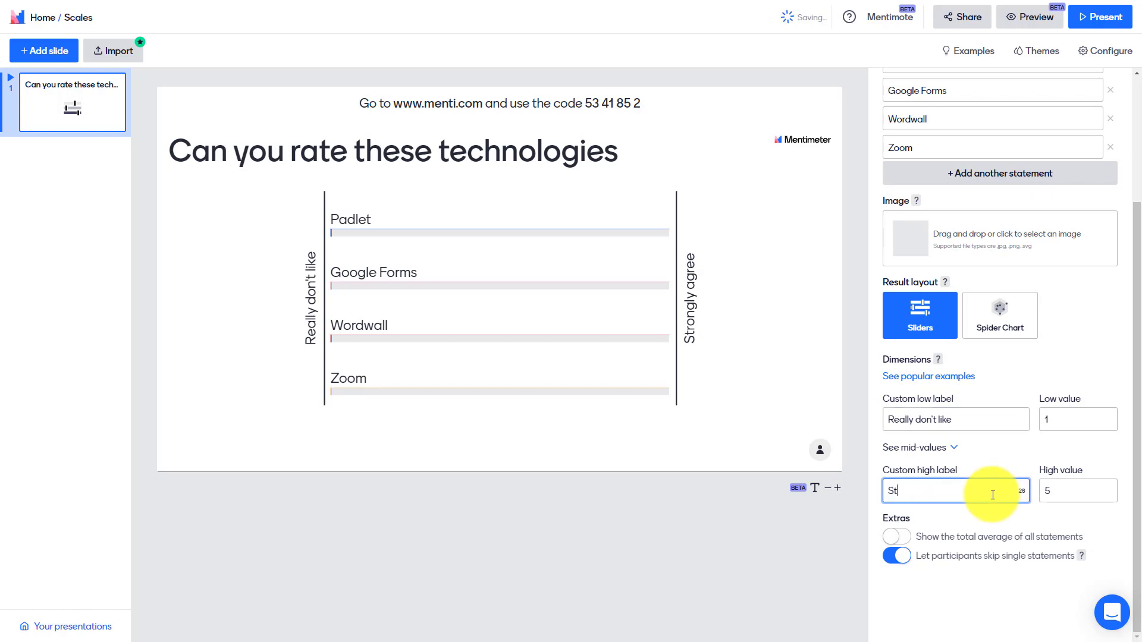
text(Really love i)
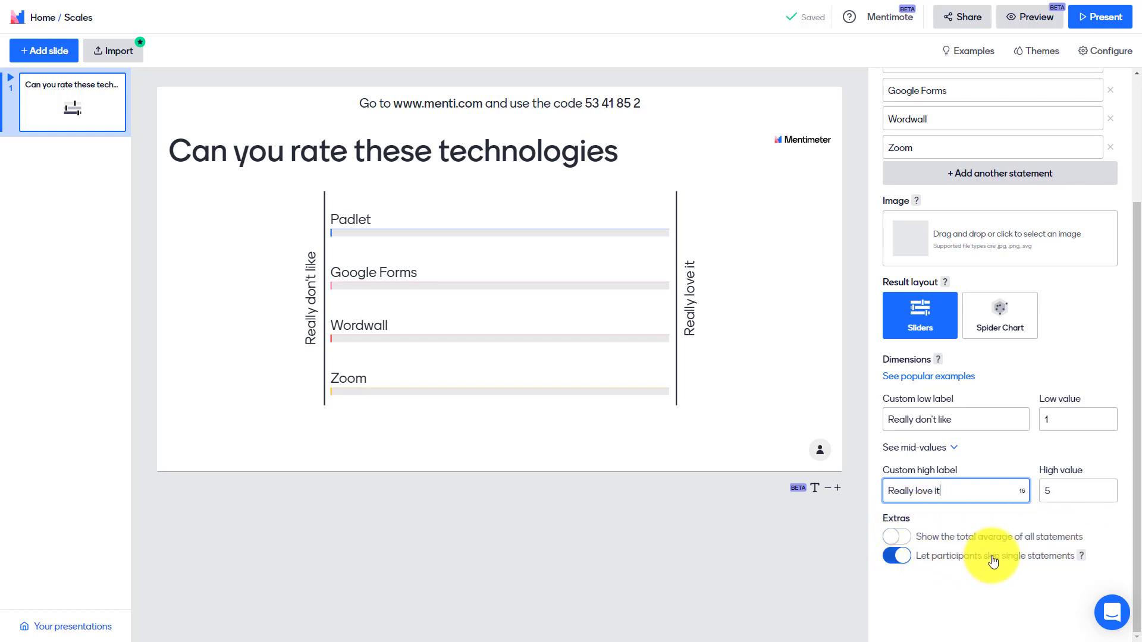
Step: Disallow participants skipping single statements and turn on showing the total average of all statements
click(892, 555)
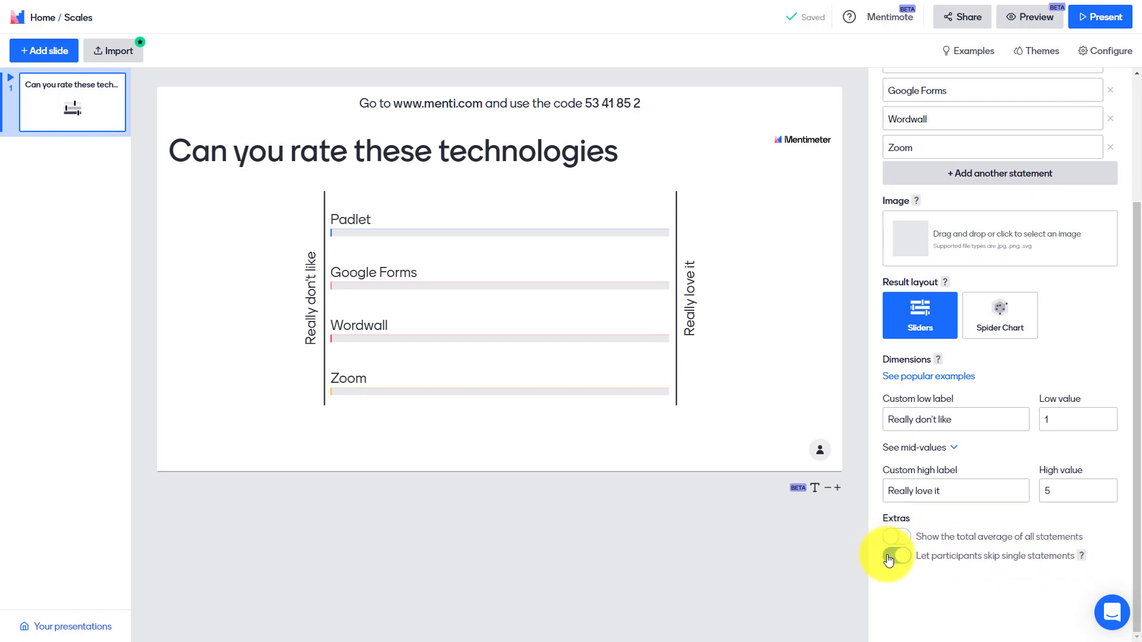
click(908, 538)
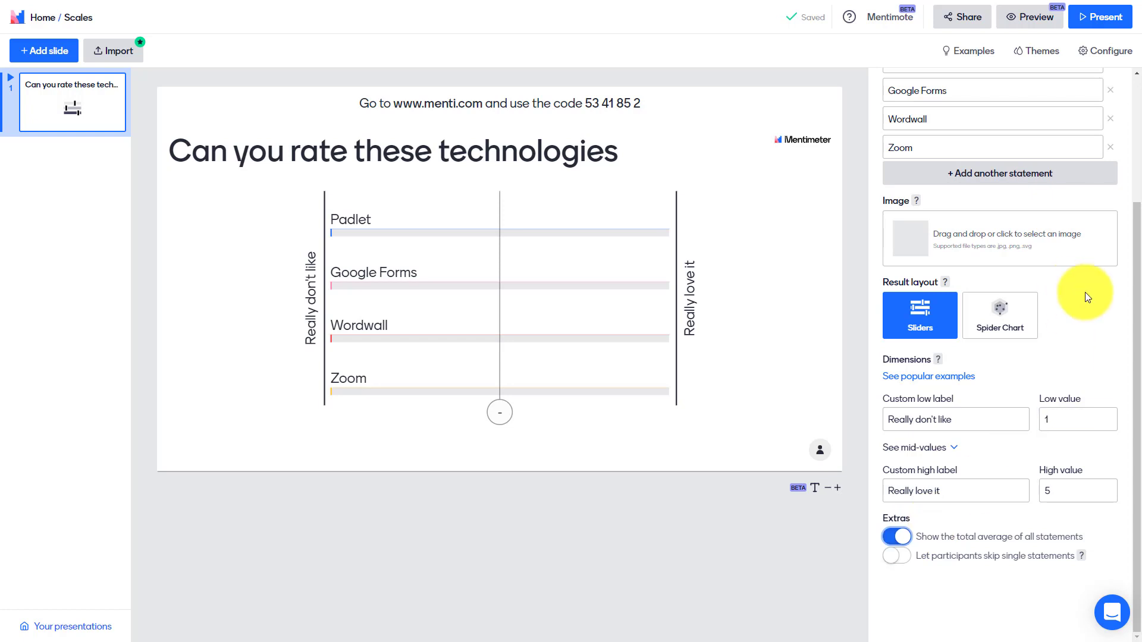
scroll(1112, 303, up, 3)
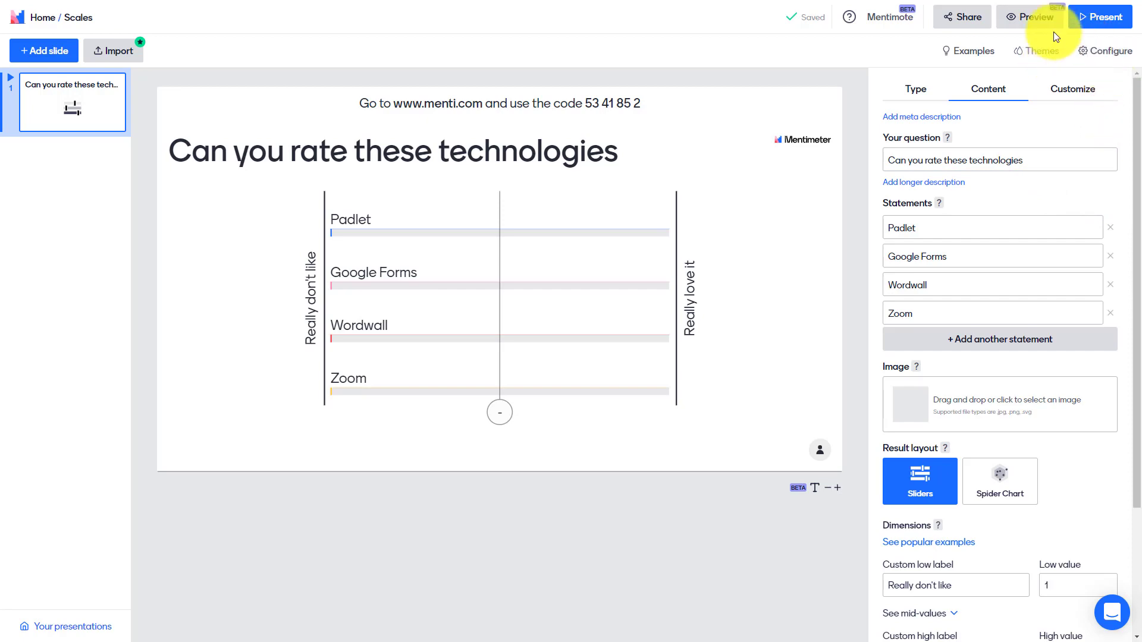
Step: Open the sharing settings of the presentation and copy its voting link
click(987, 21)
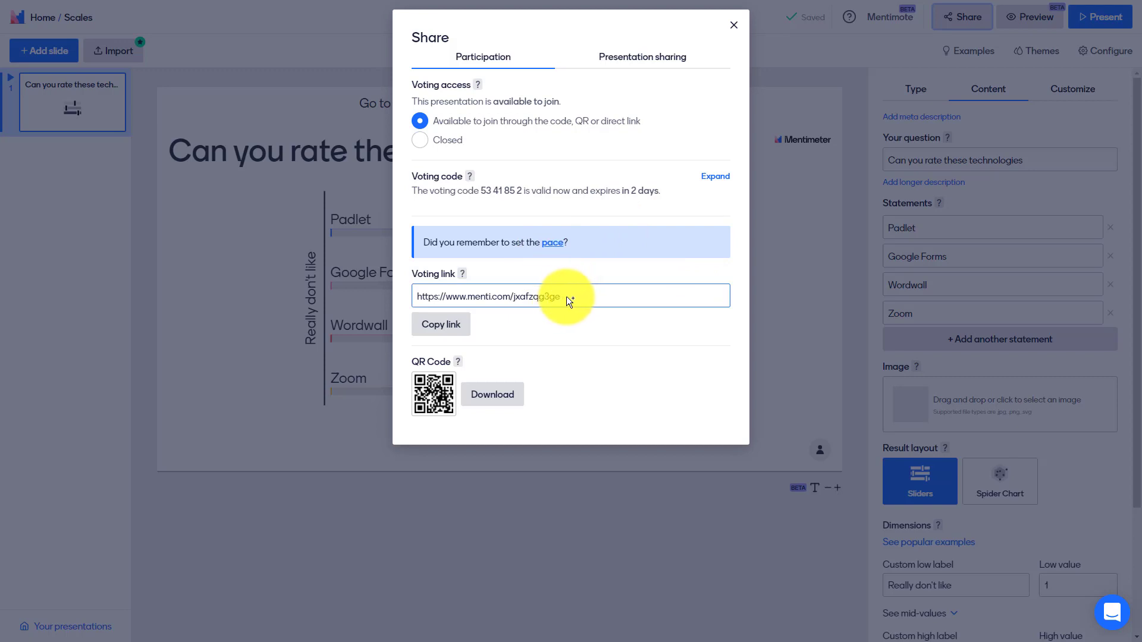
drag(564, 297, 516, 298)
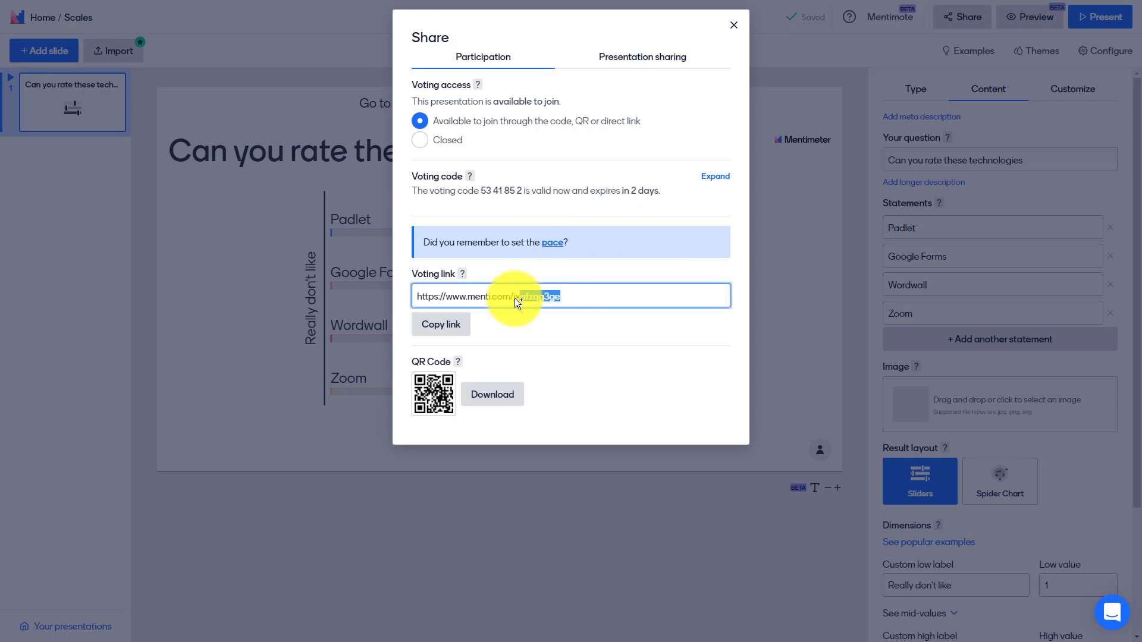
right_click(448, 294)
click(473, 304)
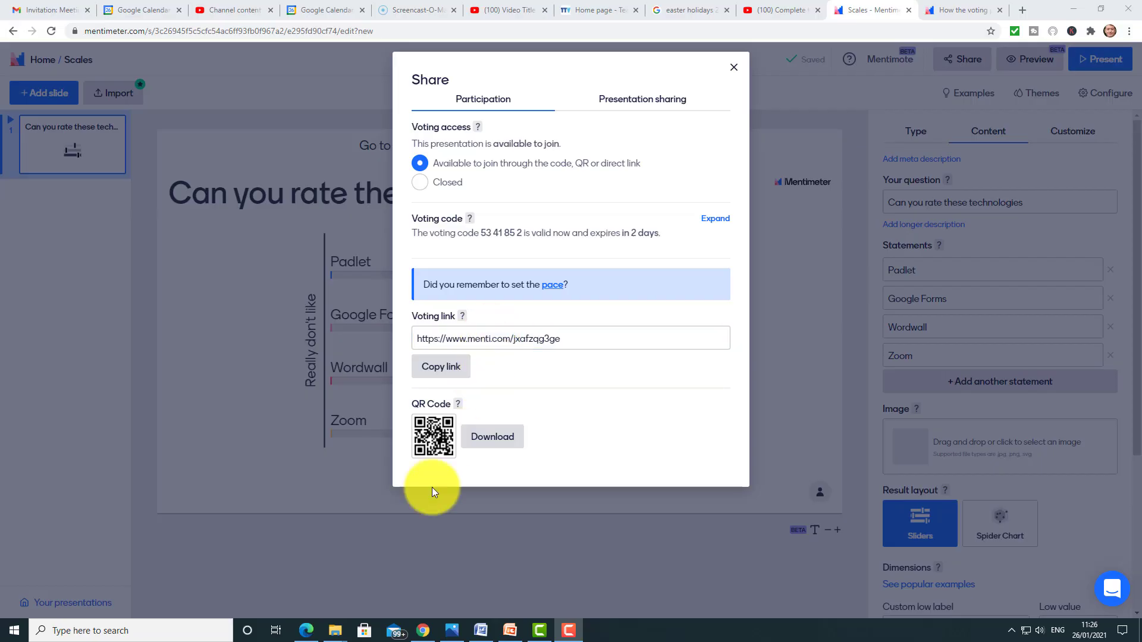
Step: Switch to Microsoft Edge and open the copied voting link as a participant
click(306, 631)
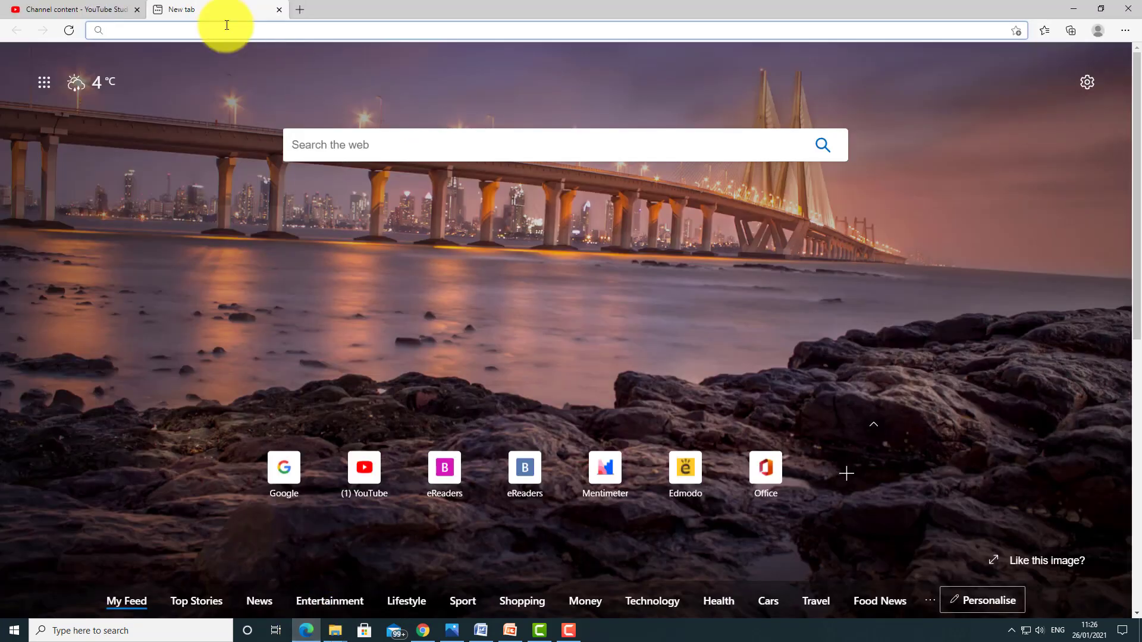
key(ctrl+v)
key(Return)
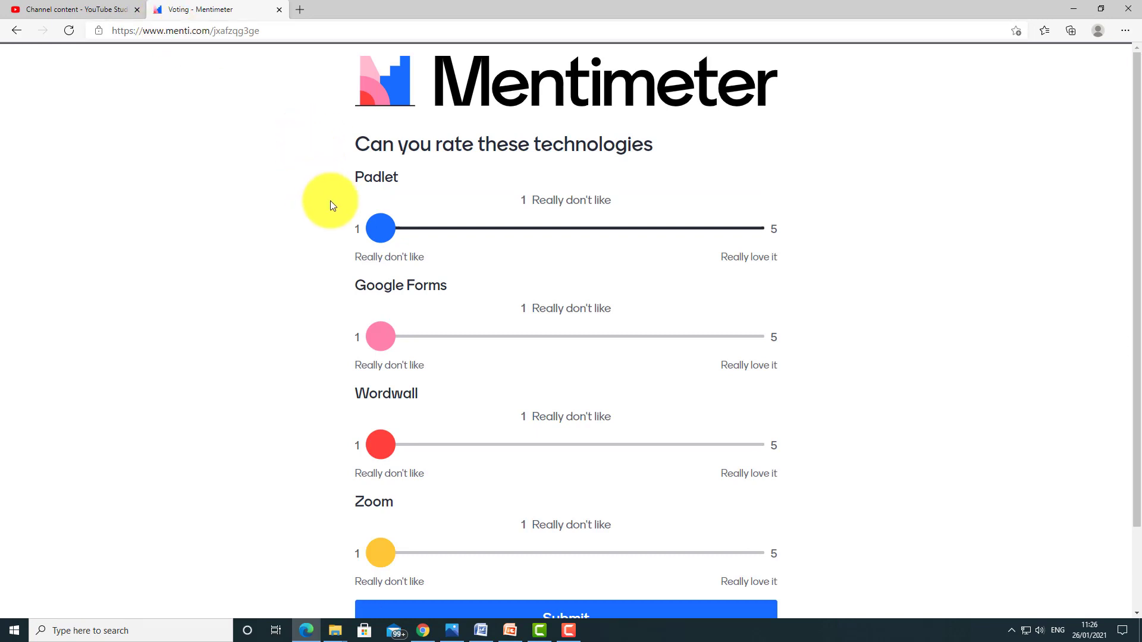
Step: Rate Padlet 4 and Google Forms, Wordwall and Zoom 5 each, and submit the vote
drag(385, 232, 667, 240)
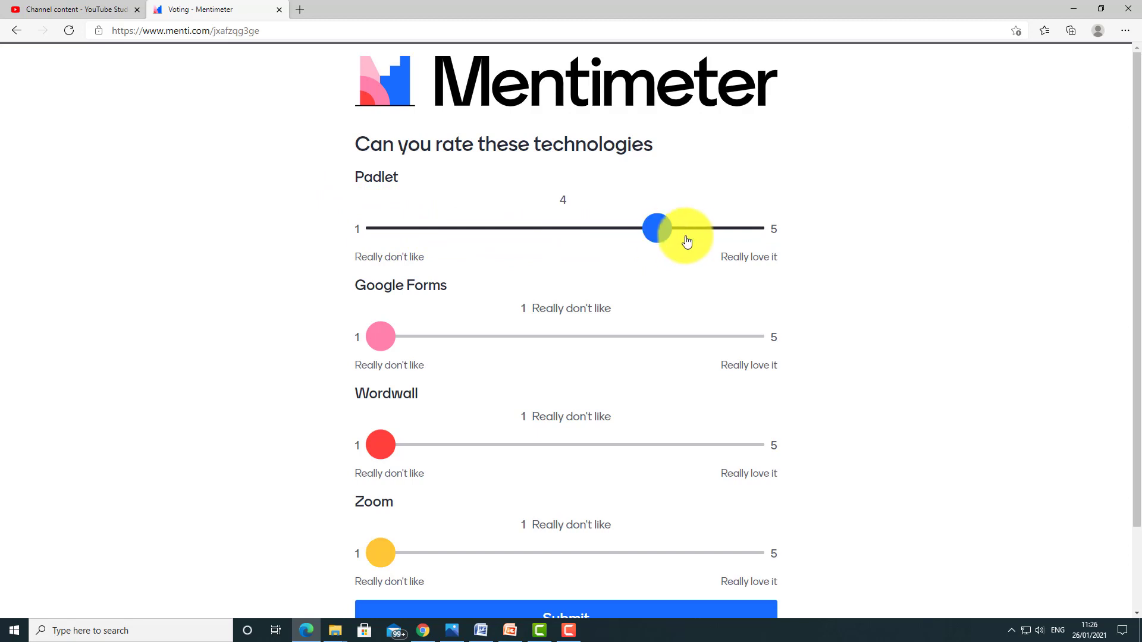
drag(388, 334, 756, 336)
drag(391, 449, 755, 453)
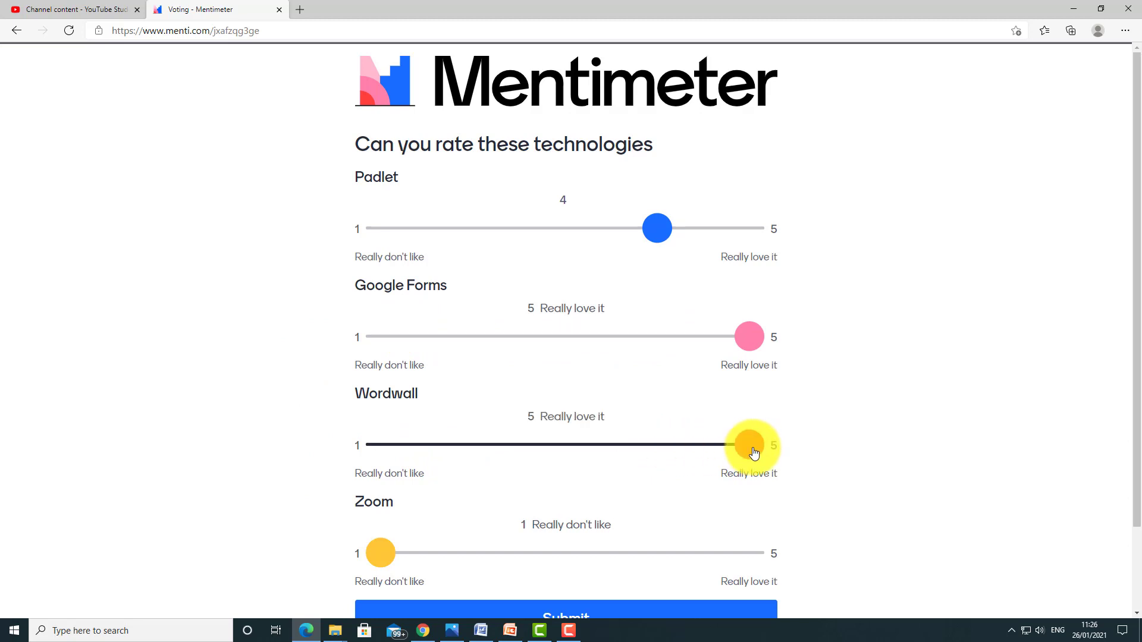
drag(383, 547, 724, 561)
drag(1137, 357, 1139, 505)
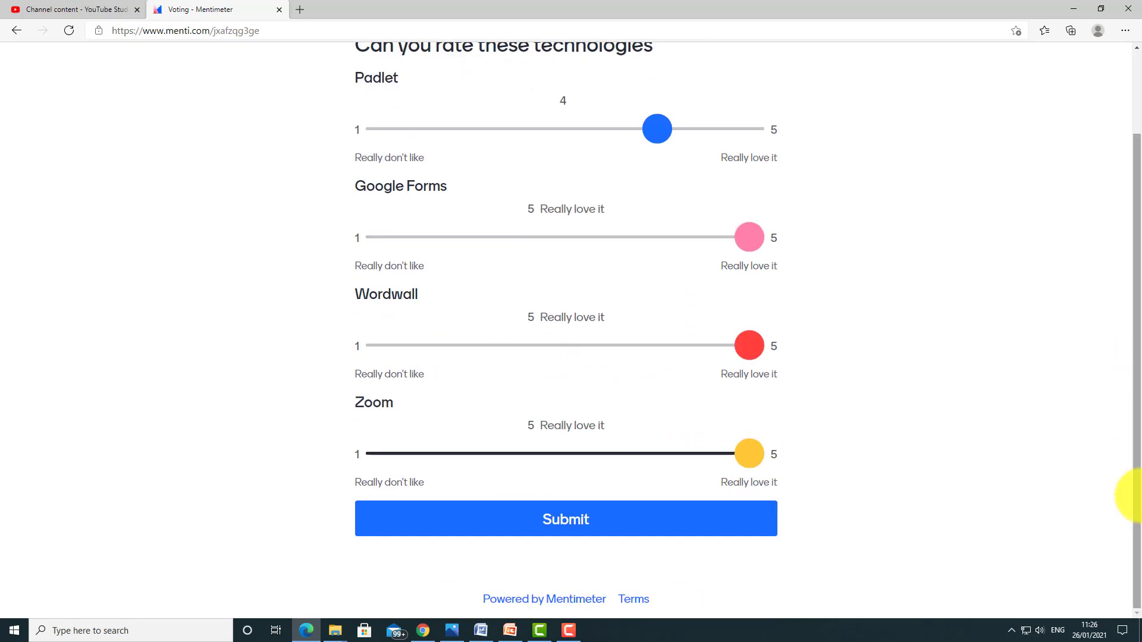
click(562, 527)
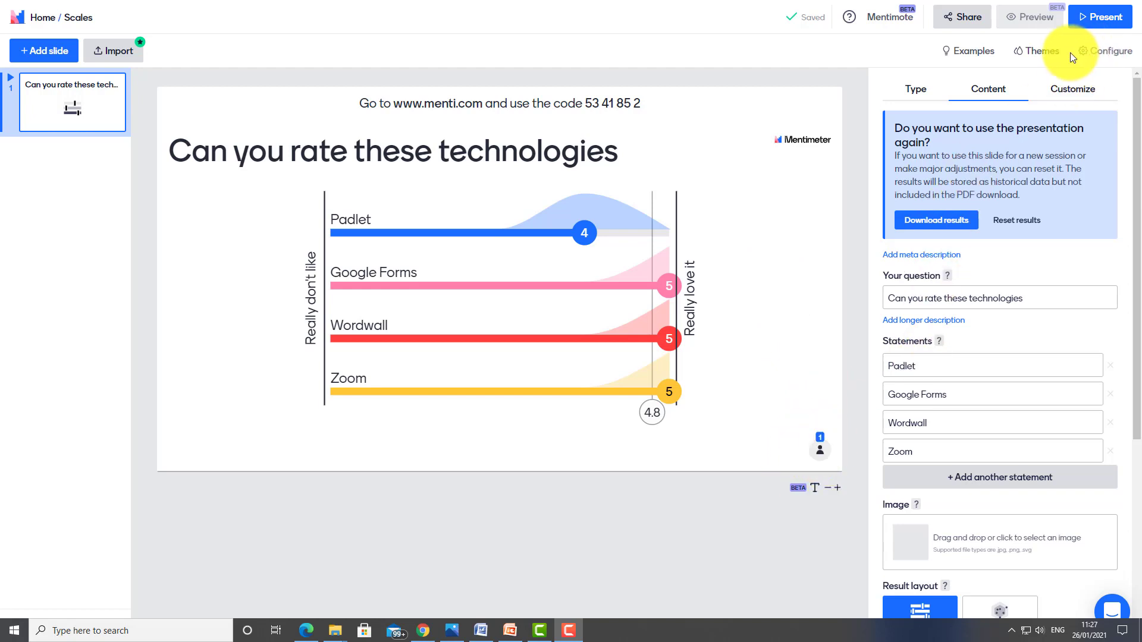
Step: Present the Scales slide full screen and examine how the votes for Padlet are distributed
click(1101, 20)
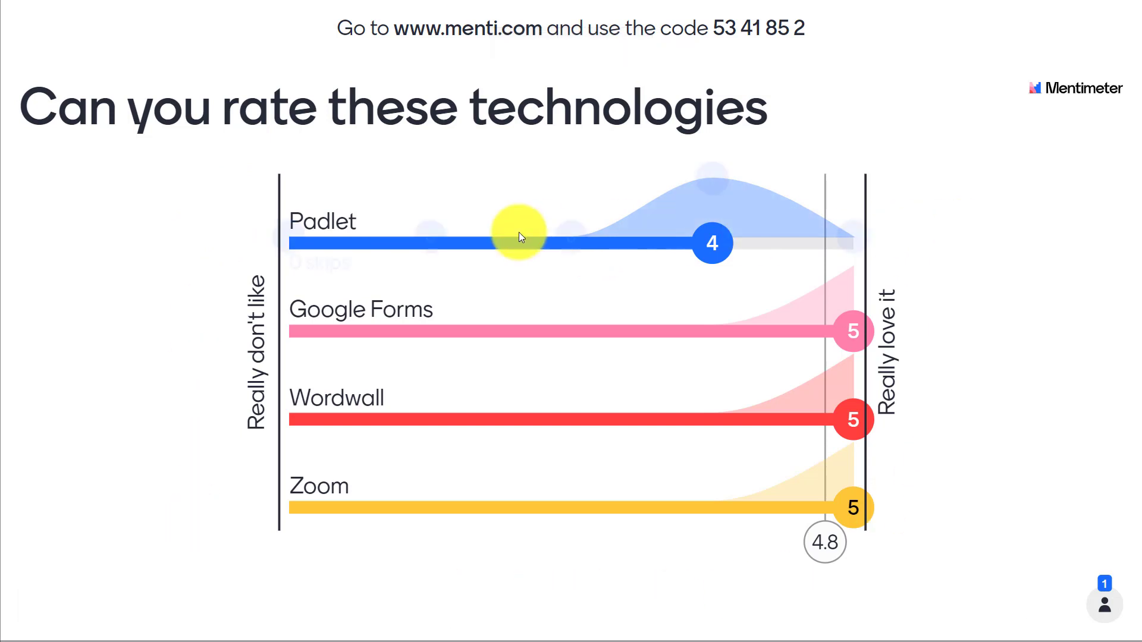
mouse_move(726, 254)
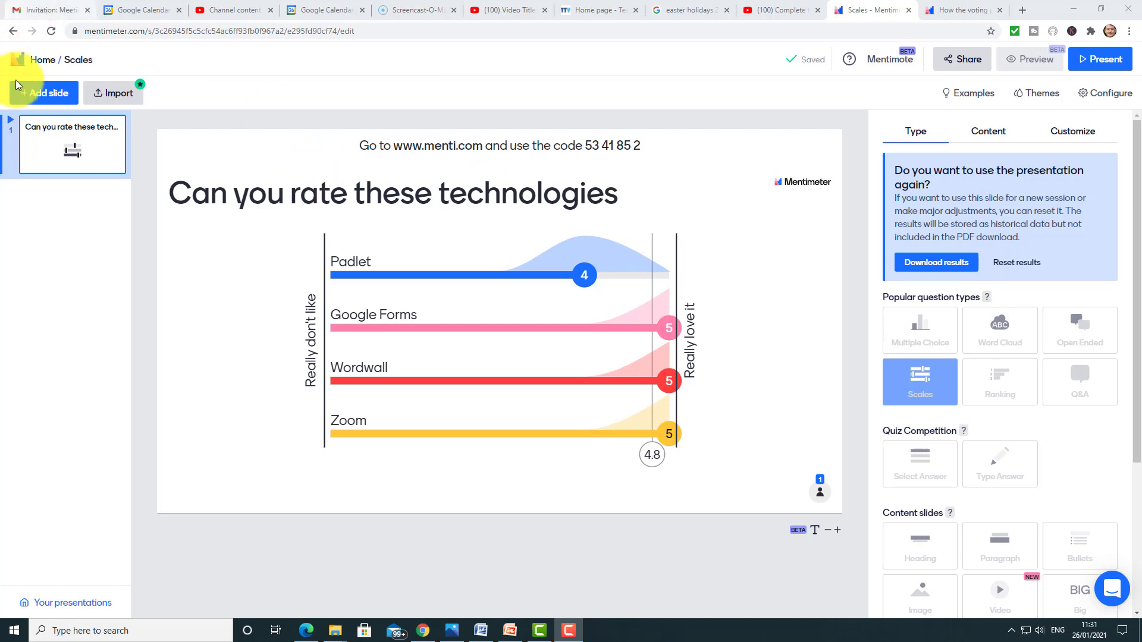
Step: Add a Ranking slide to the presentation and clear the text of its first item
click(47, 93)
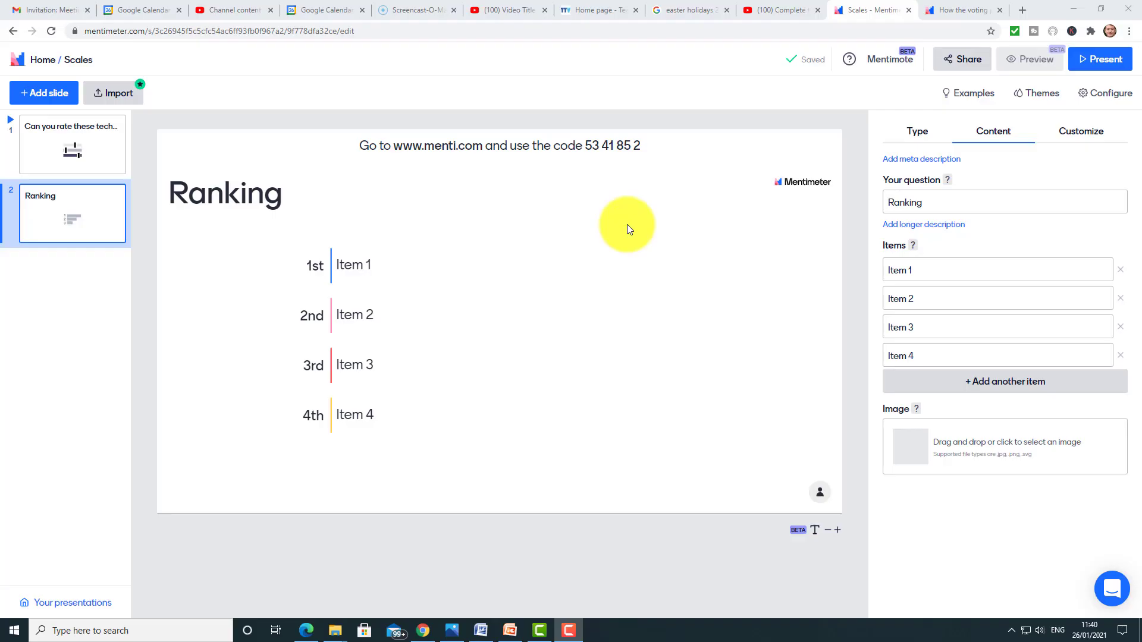
click(939, 270)
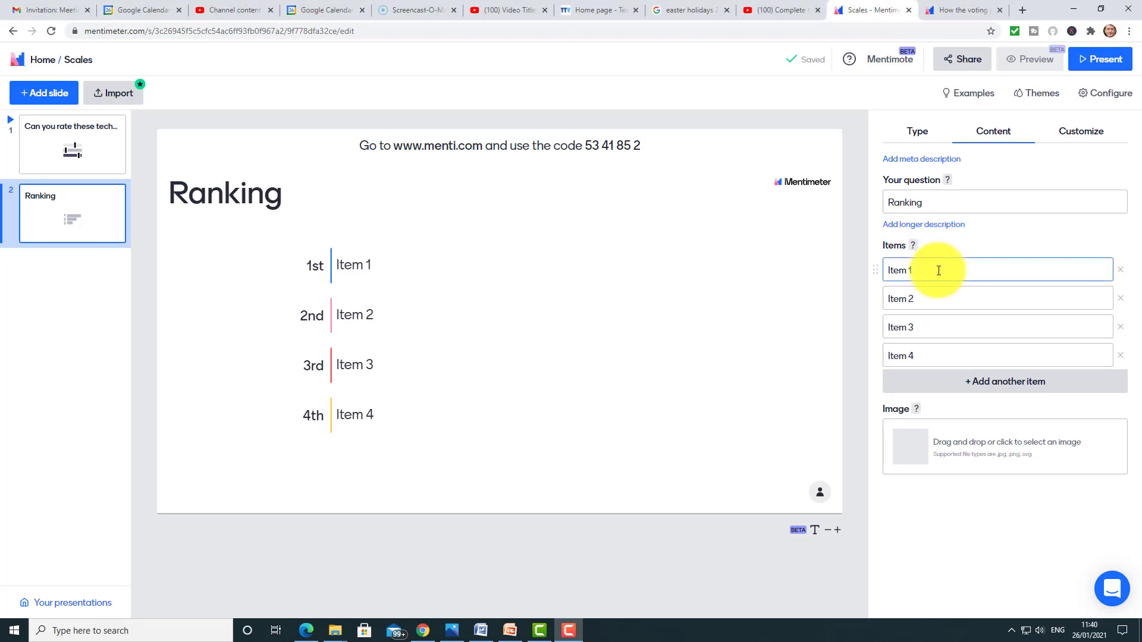
key(ctrl+a)
key(BackSpace)
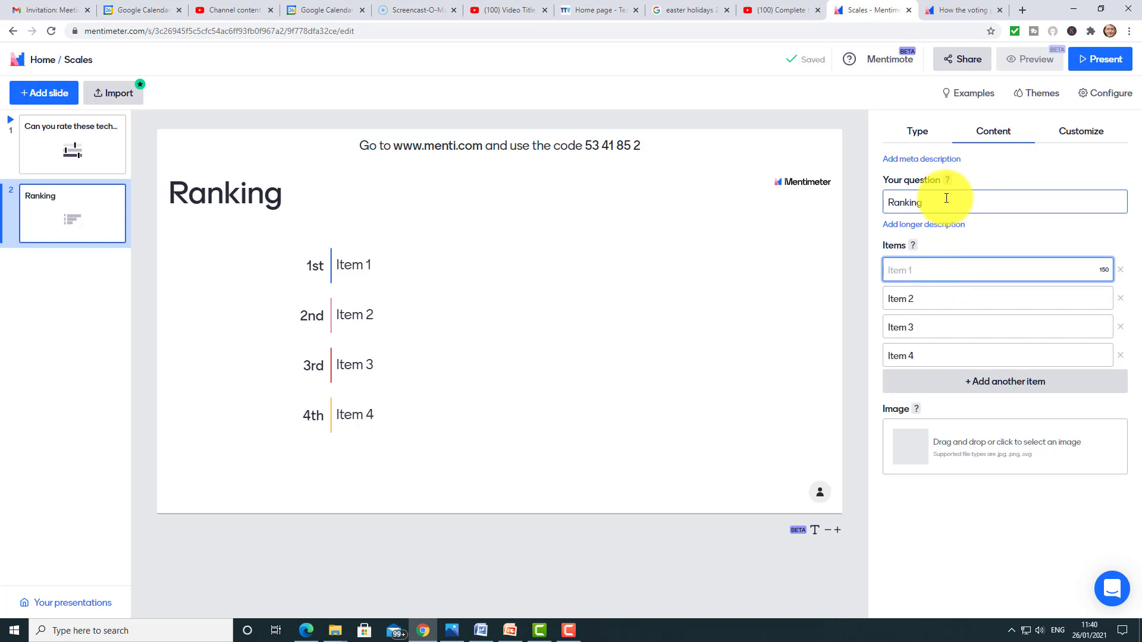
Step: Replace the Ranking slide's question with "Rank these technologies in terms of use."
click(947, 200)
key(ctrl+a)
key(BackSpace)
text(R)
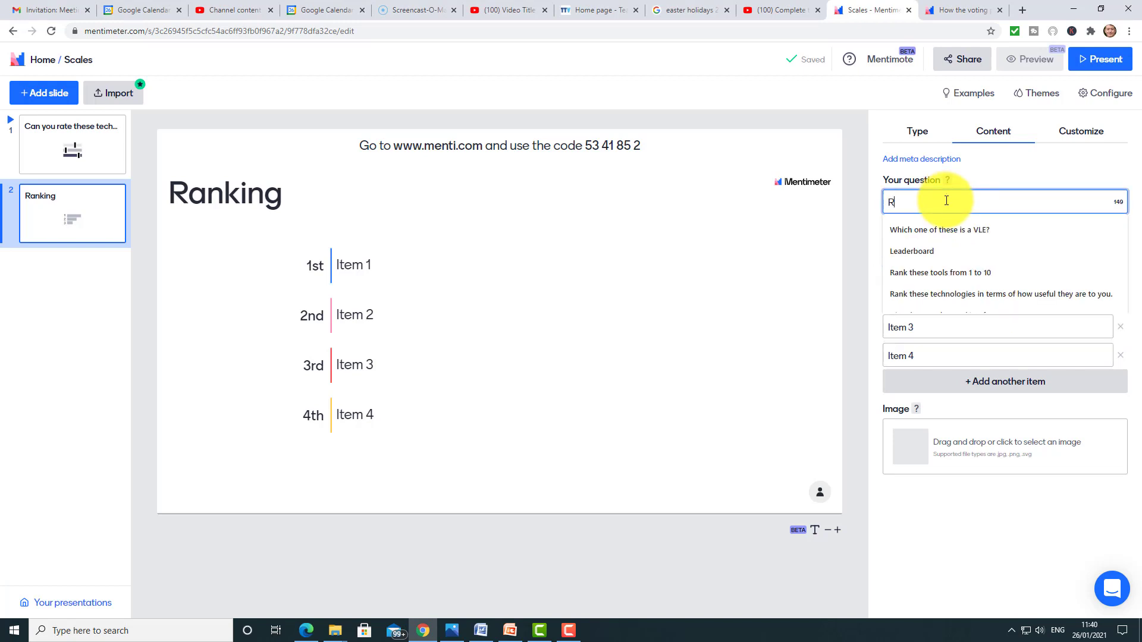
text(ank this technlogies in terms of use)
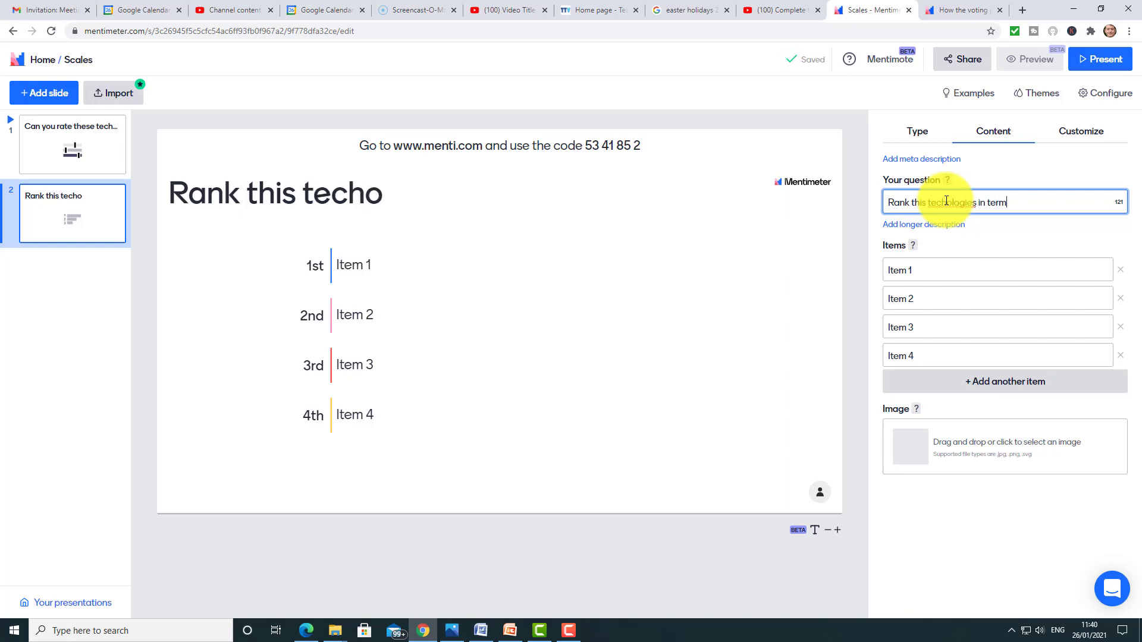
text(.)
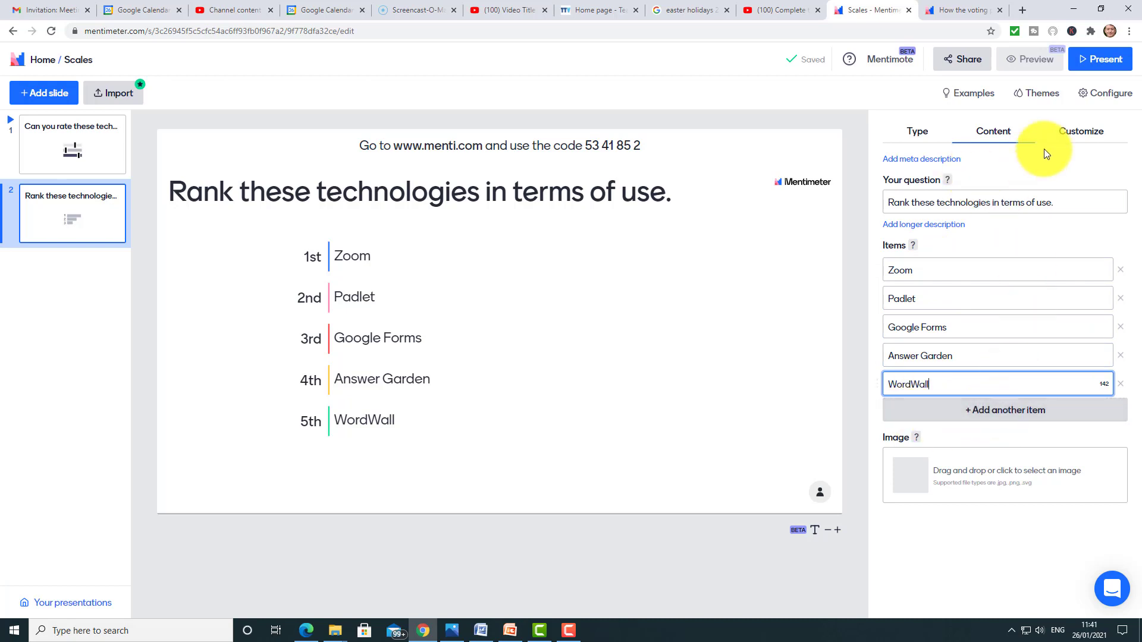
Step: Check the Ranking slide's customization settings, including the option to close voting
click(1080, 137)
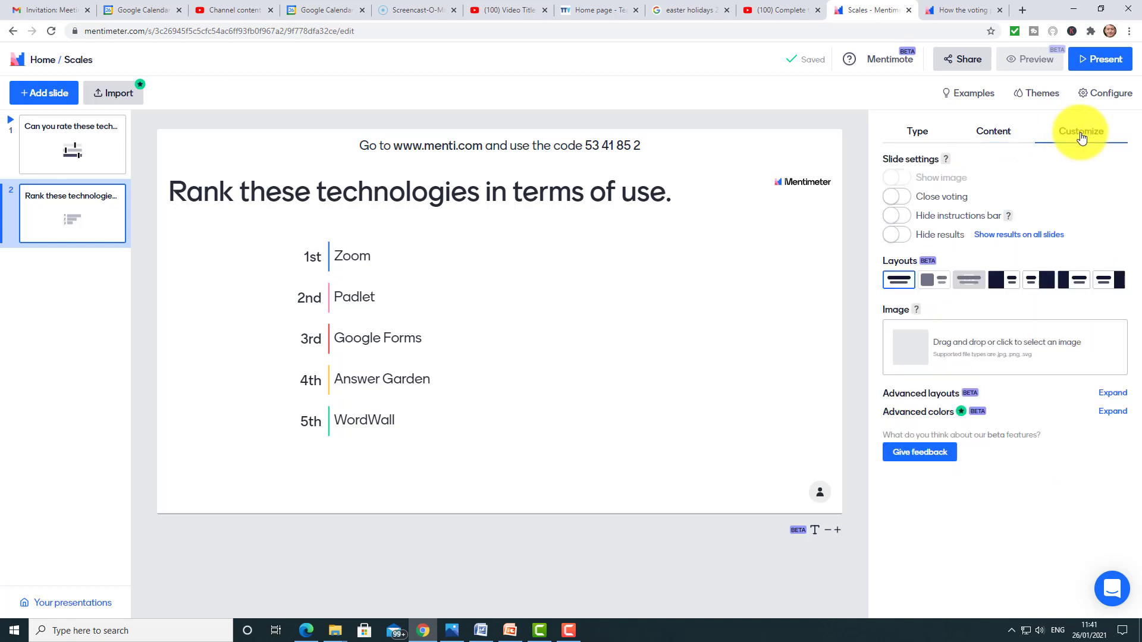
click(908, 201)
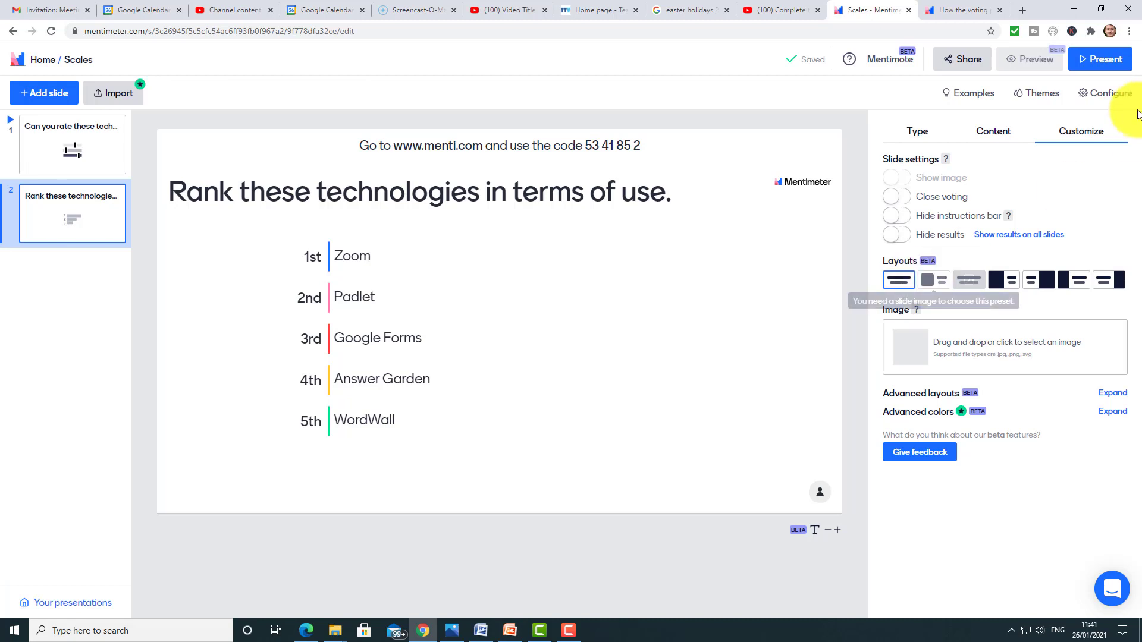
Step: Copy the voting link from the presentation's participation sharing options
click(967, 59)
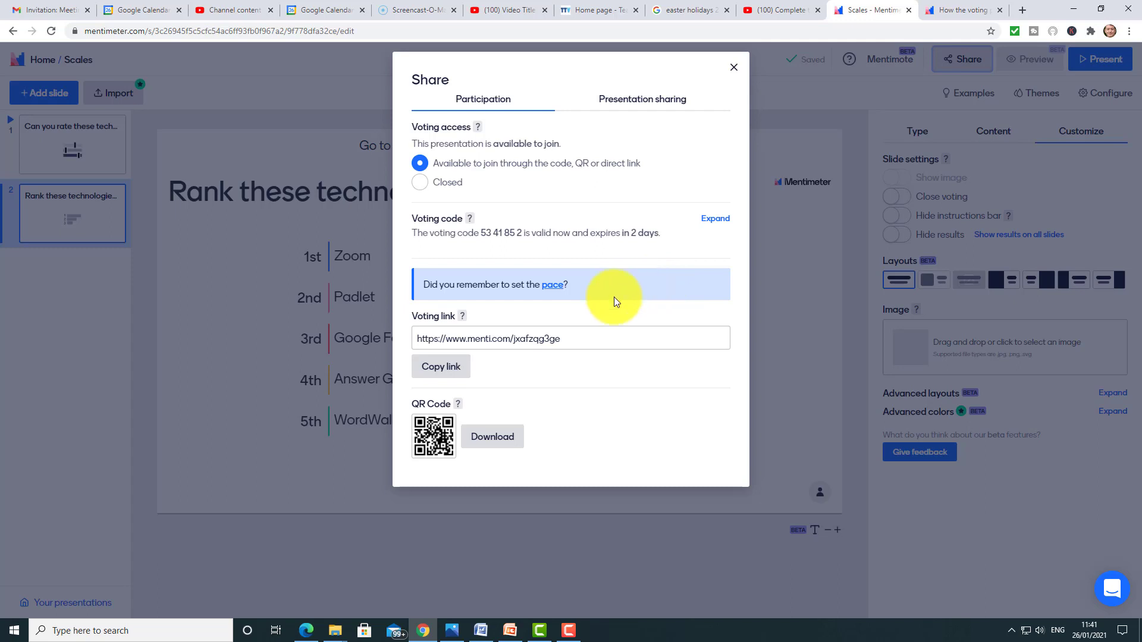
click(570, 339)
click(447, 368)
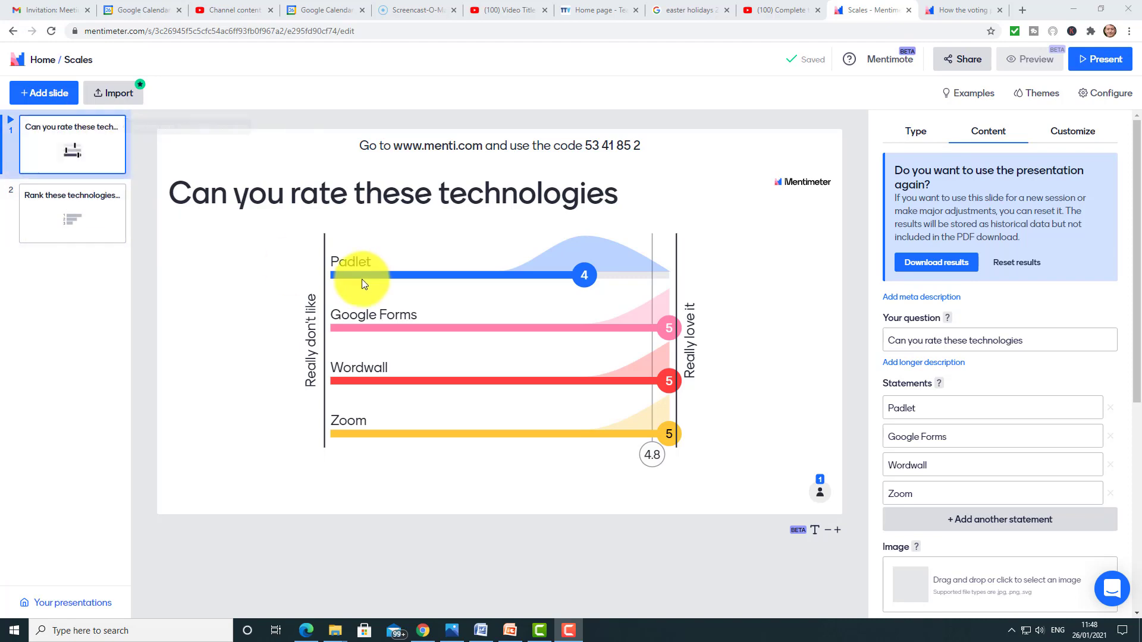
Step: Reset the results of the "Can you rate these technologies" slide and confirm the reset
click(1014, 263)
click(360, 364)
click(753, 392)
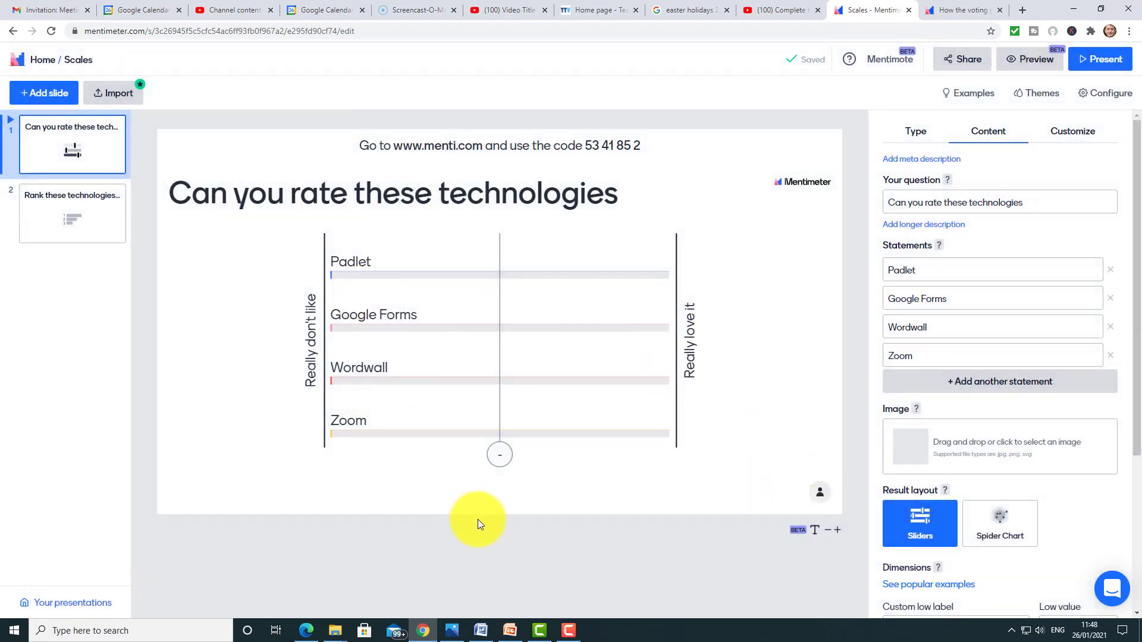
Step: Copy the presentation's voting link again and close the sharing dialog
click(967, 60)
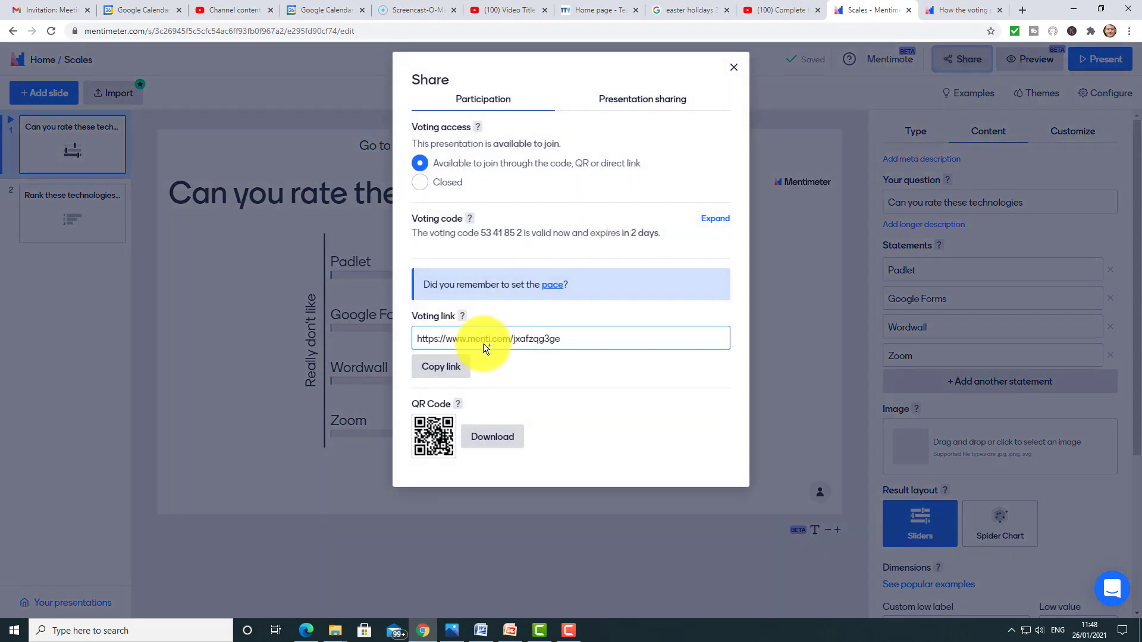
click(441, 367)
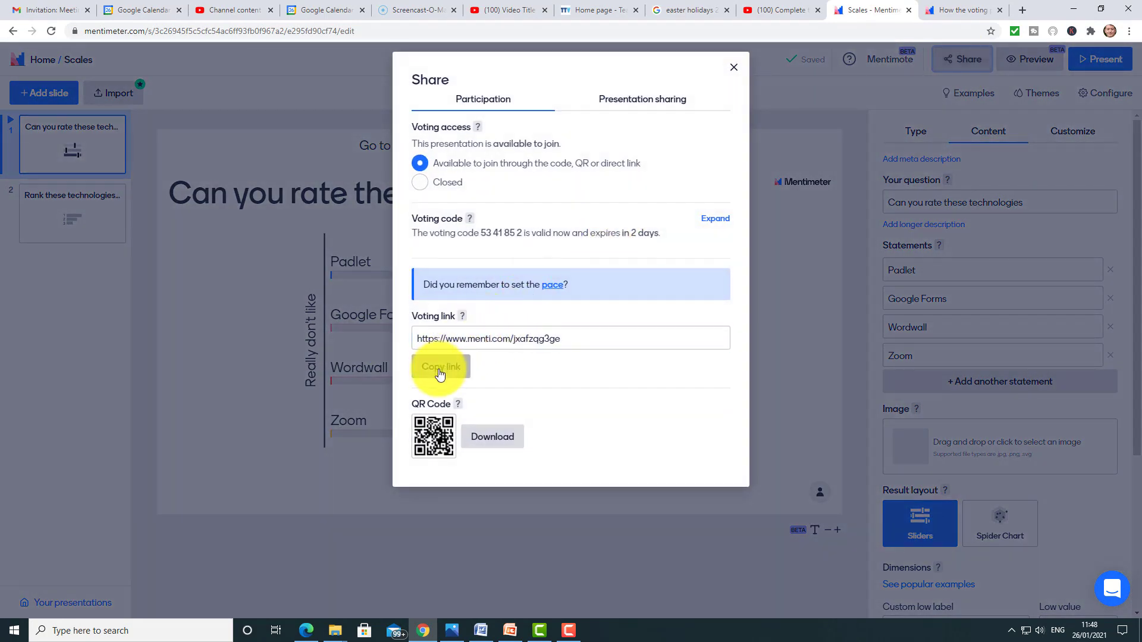
click(733, 67)
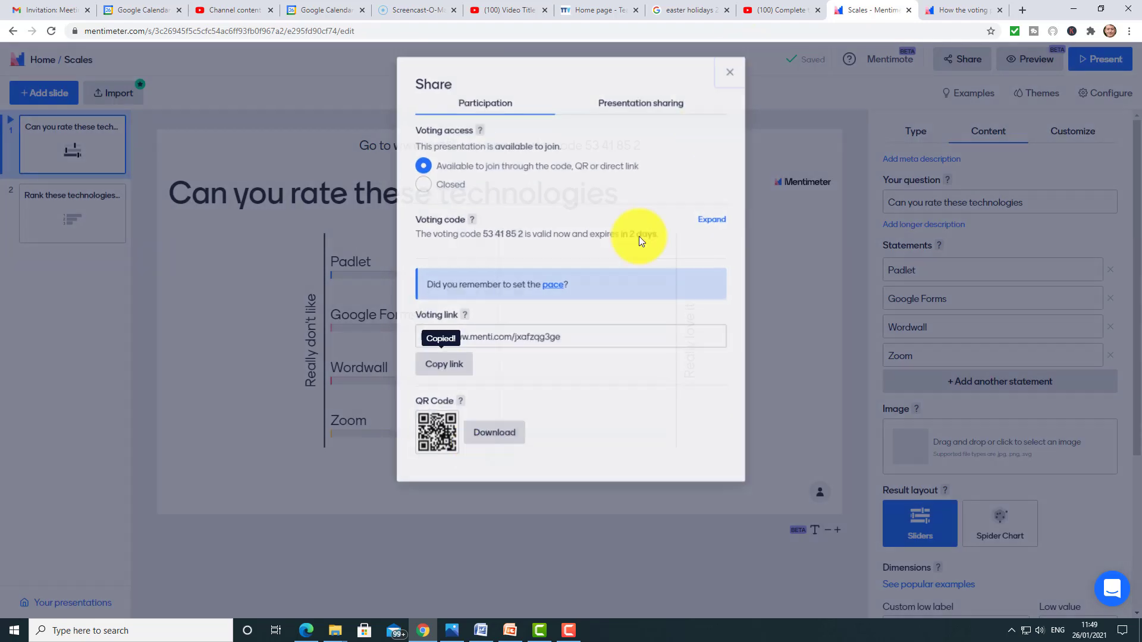
Step: Switch to Microsoft Edge and load the copied voting link in the new tab
click(317, 628)
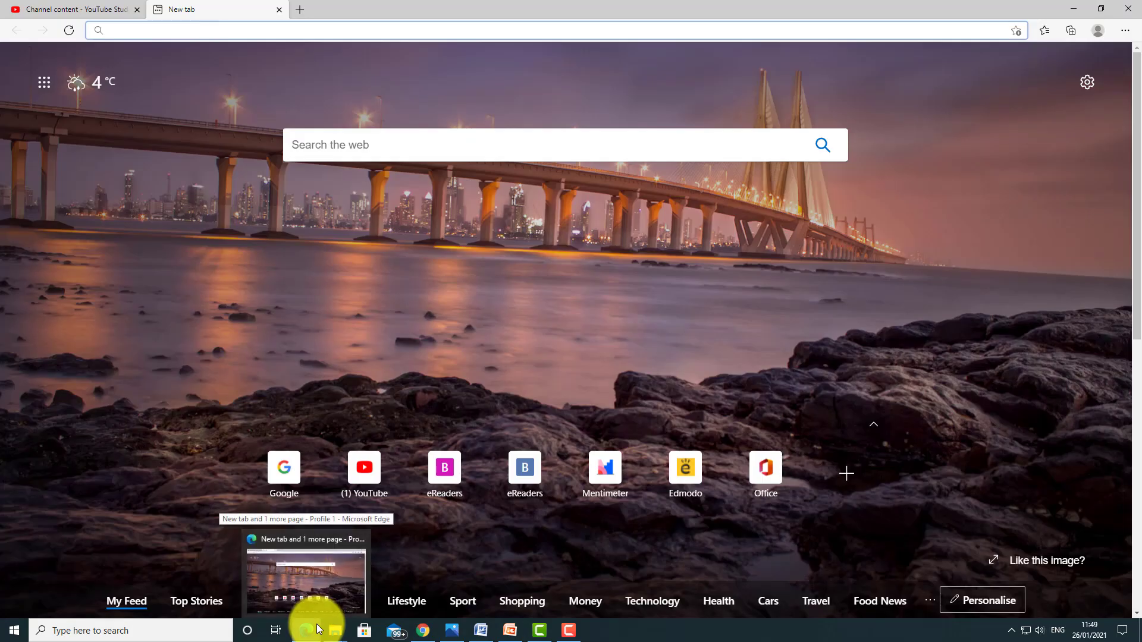
key(ctrl+v)
key(Return)
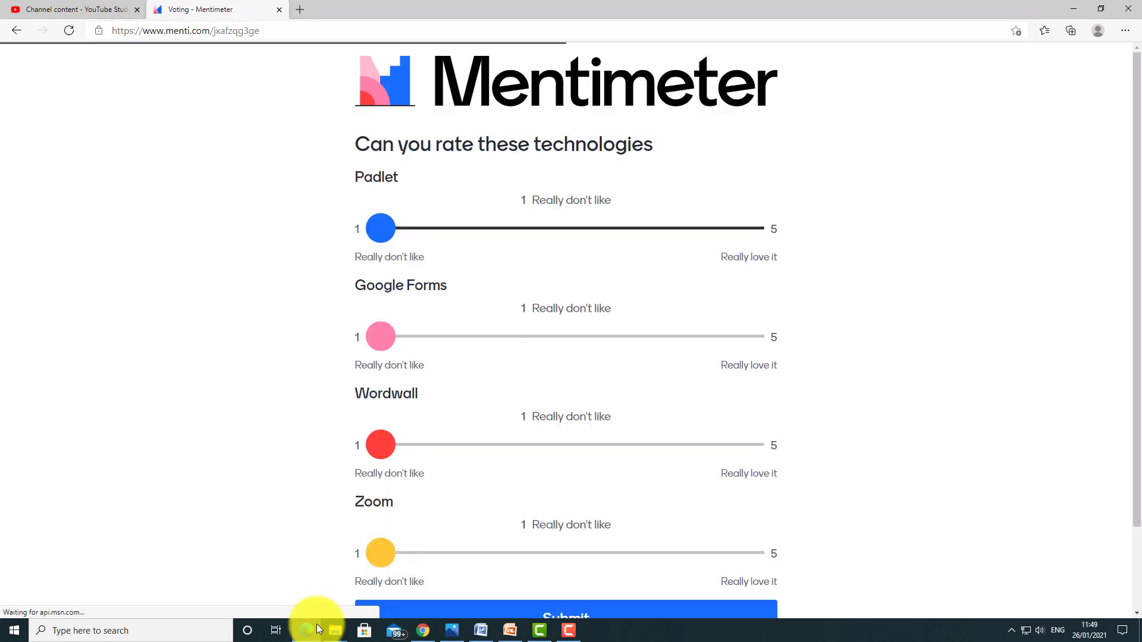
Step: Rate Padlet 2, Google Forms 2, Wordwall 3 and Zoom 4, and submit the vote
drag(382, 228, 473, 228)
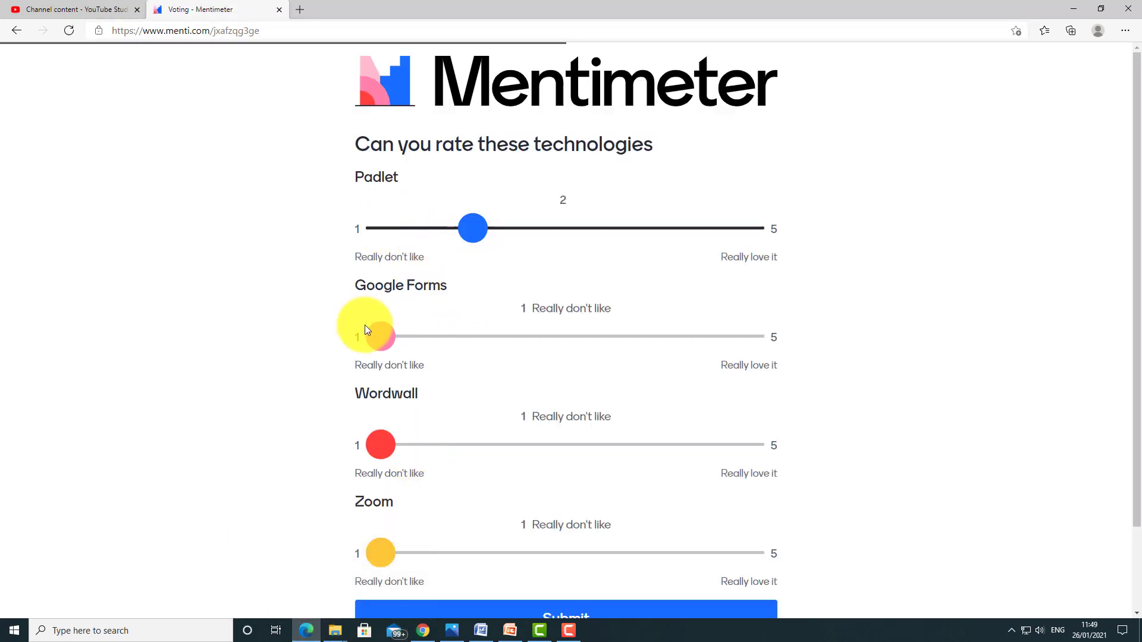
drag(380, 336, 473, 337)
drag(383, 446, 565, 446)
drag(388, 560, 664, 553)
click(604, 608)
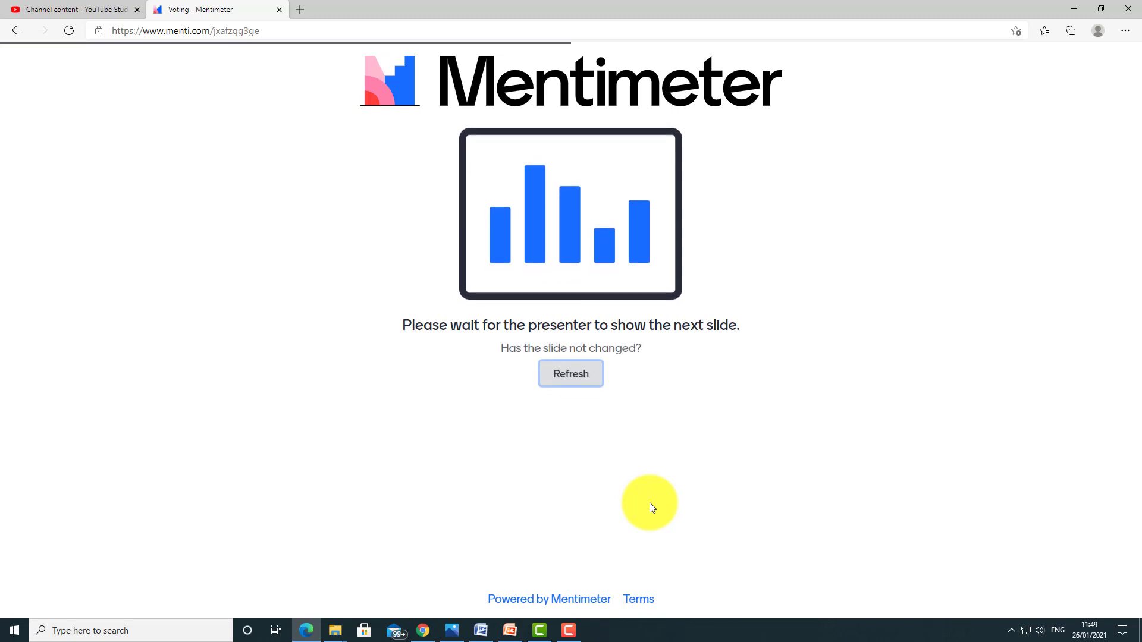
Step: Switch back to Chrome, present the Scales slide's results full screen and advance to the Ranking slide
key(alt+Tab)
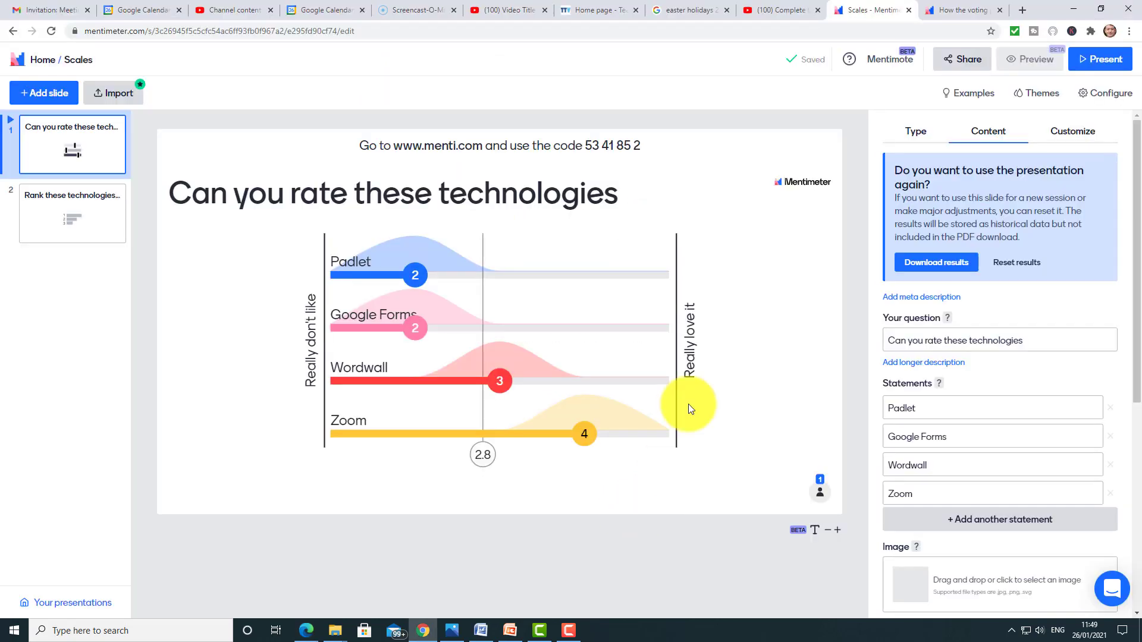
click(1106, 63)
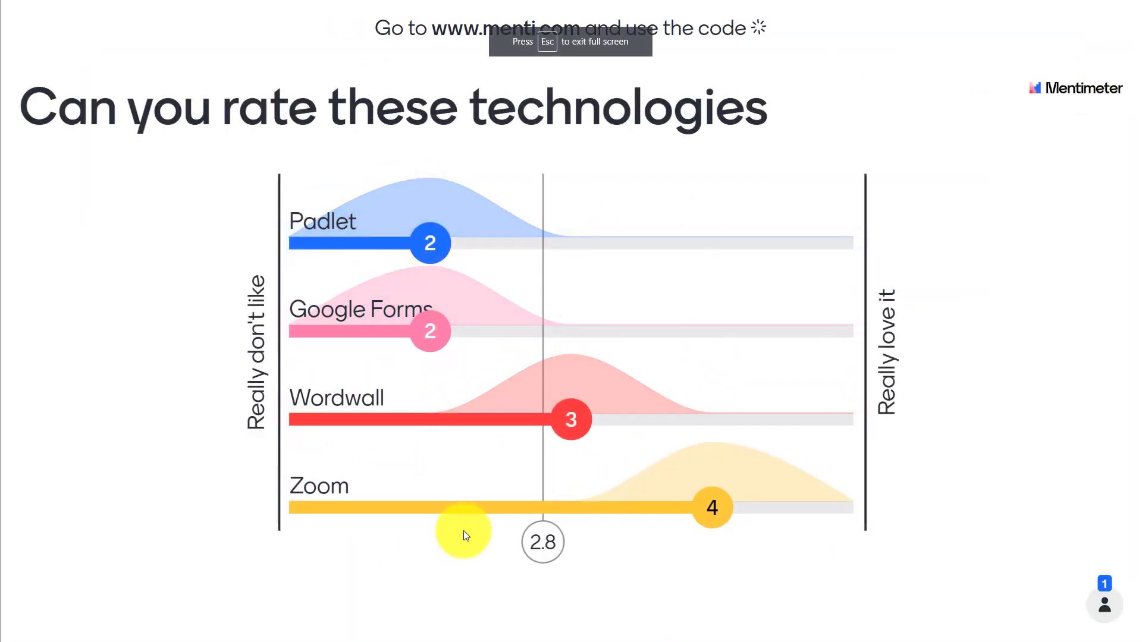
mouse_move(273, 518)
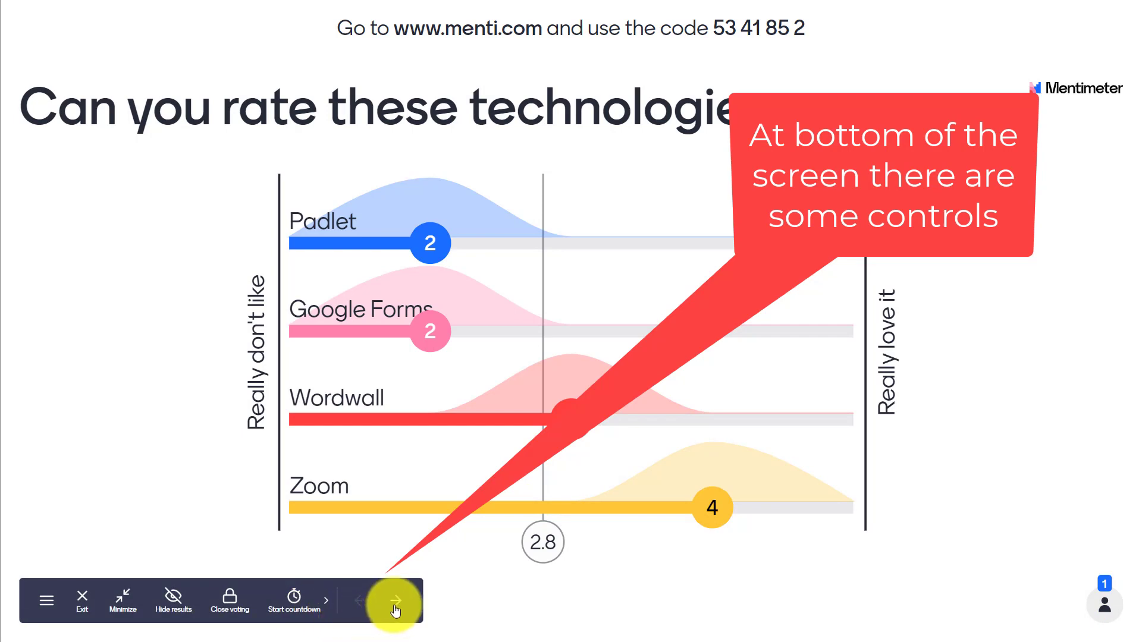
click(397, 602)
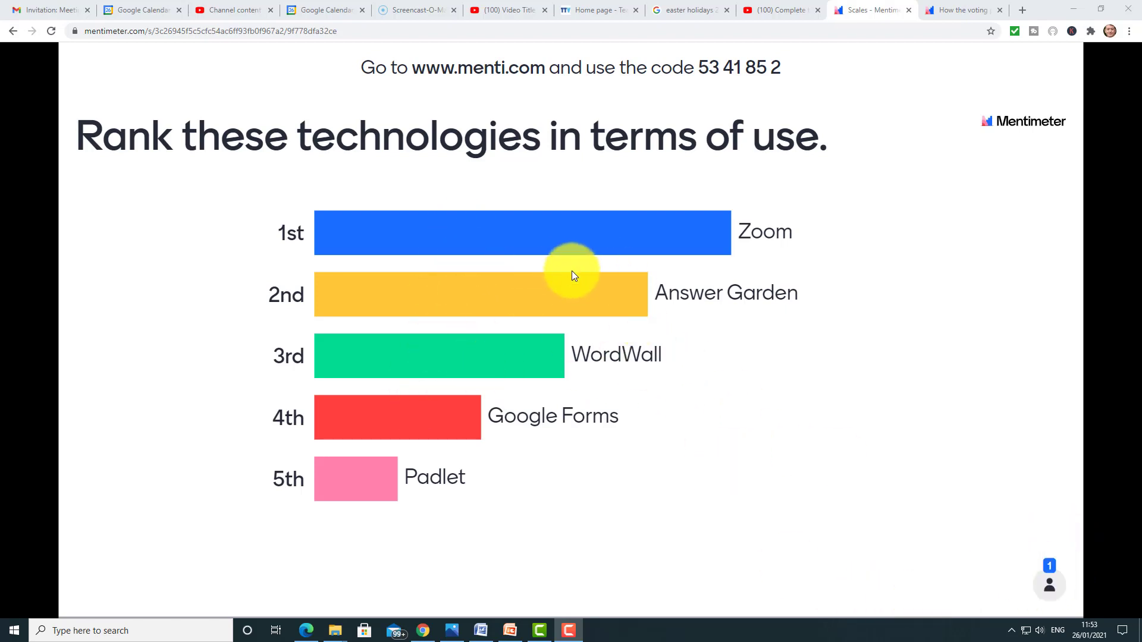
Step: Hide the ranking results in the presentation and show them again
mouse_move(377, 582)
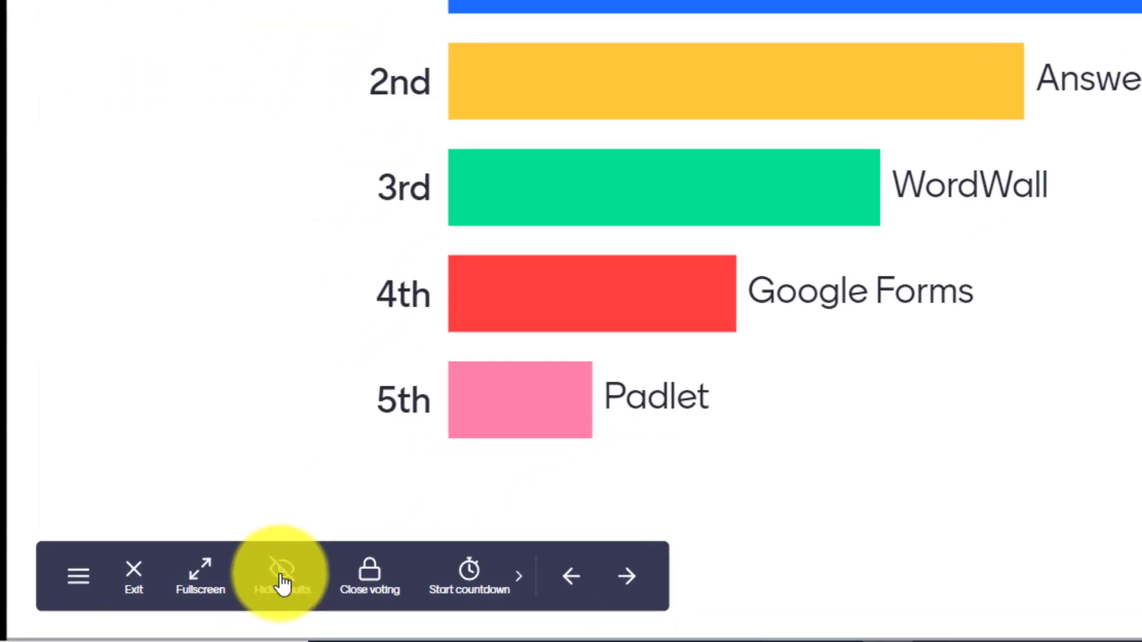
click(220, 592)
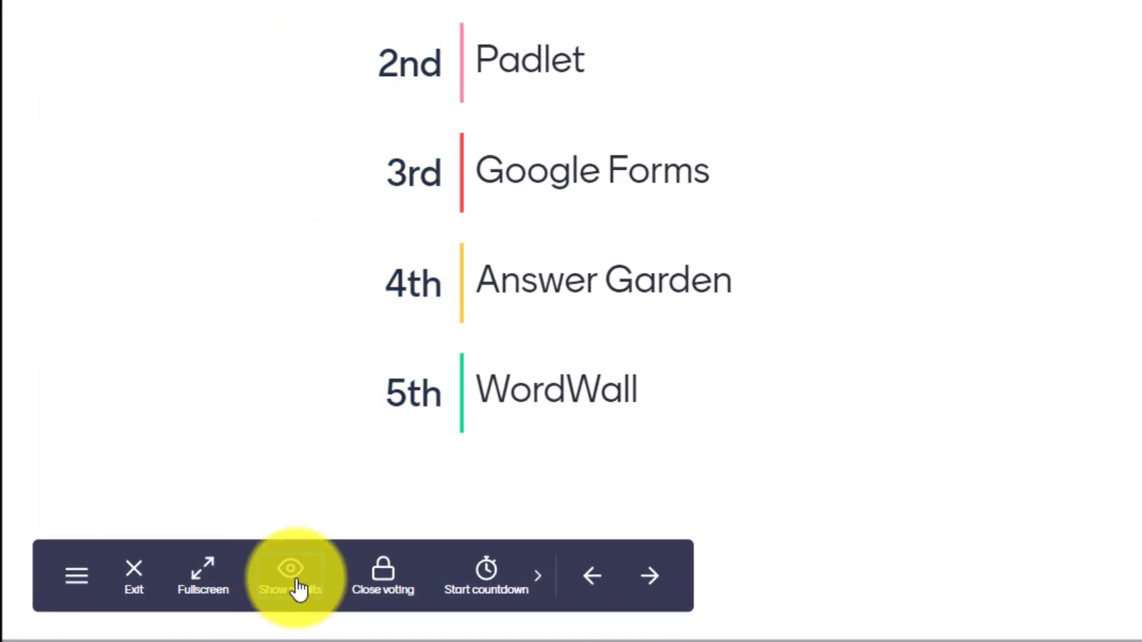
click(291, 583)
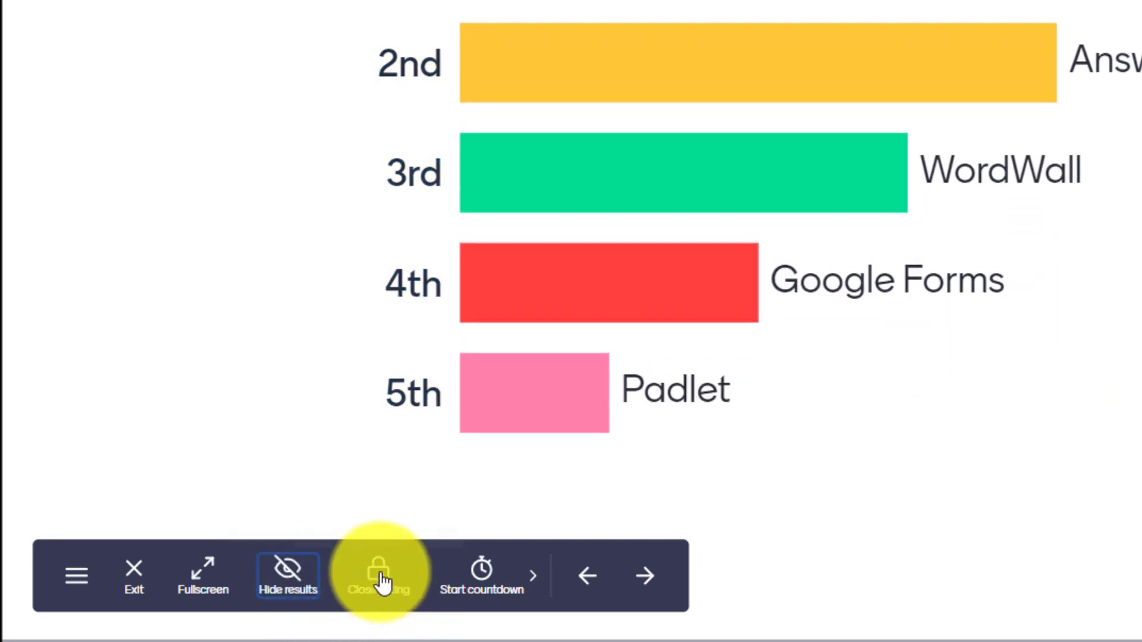
Step: Start the countdown until voting closes on the Ranking slide
click(483, 580)
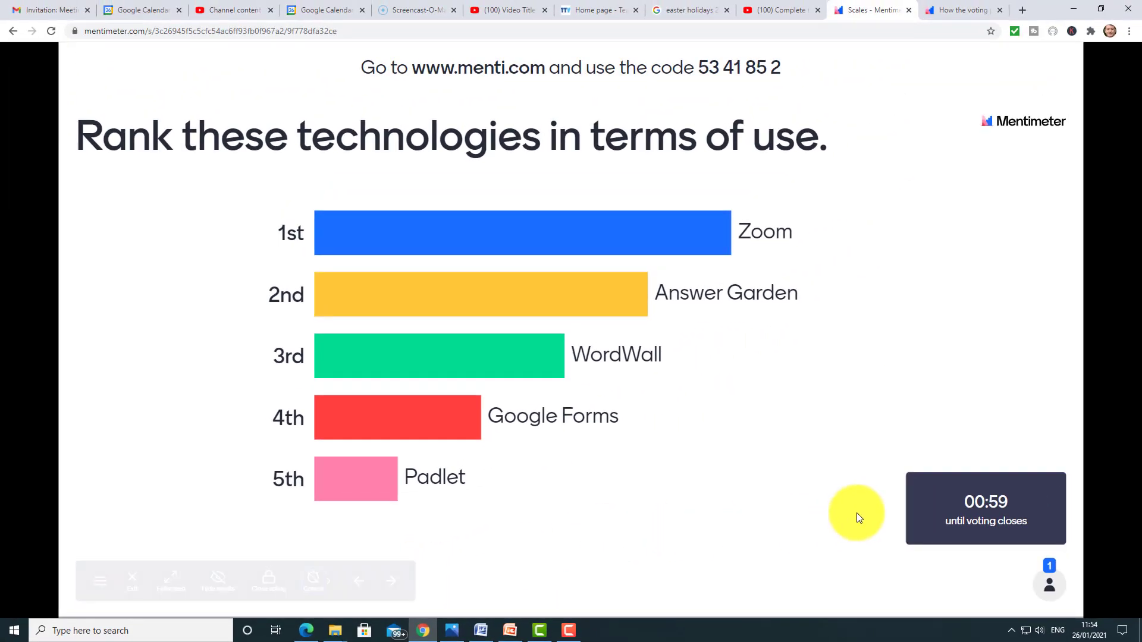
click(980, 523)
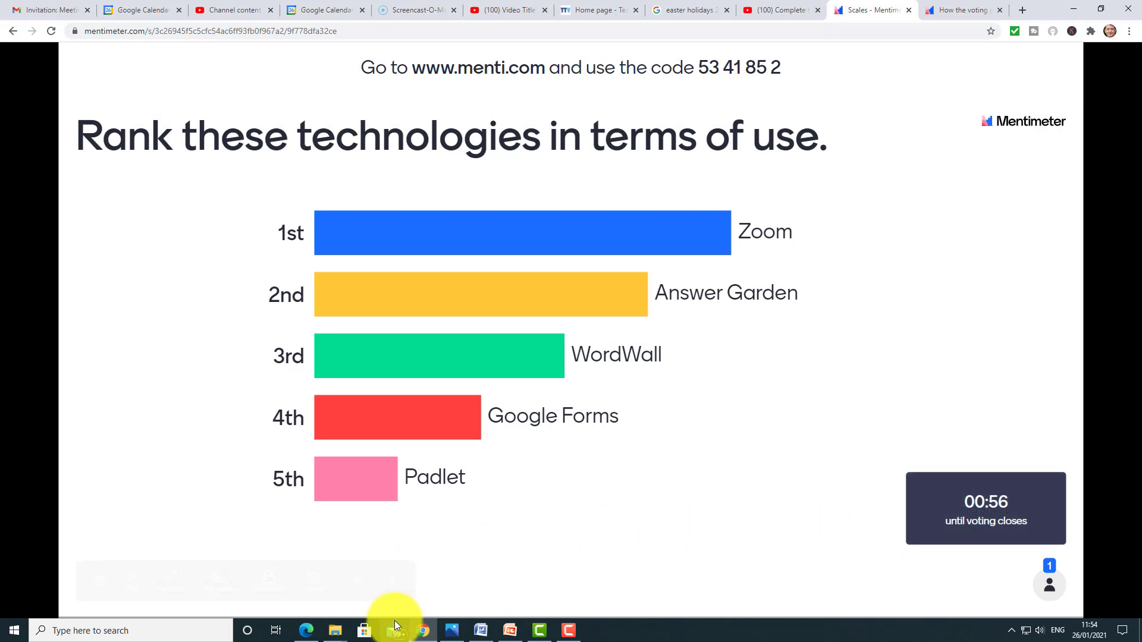
mouse_move(390, 605)
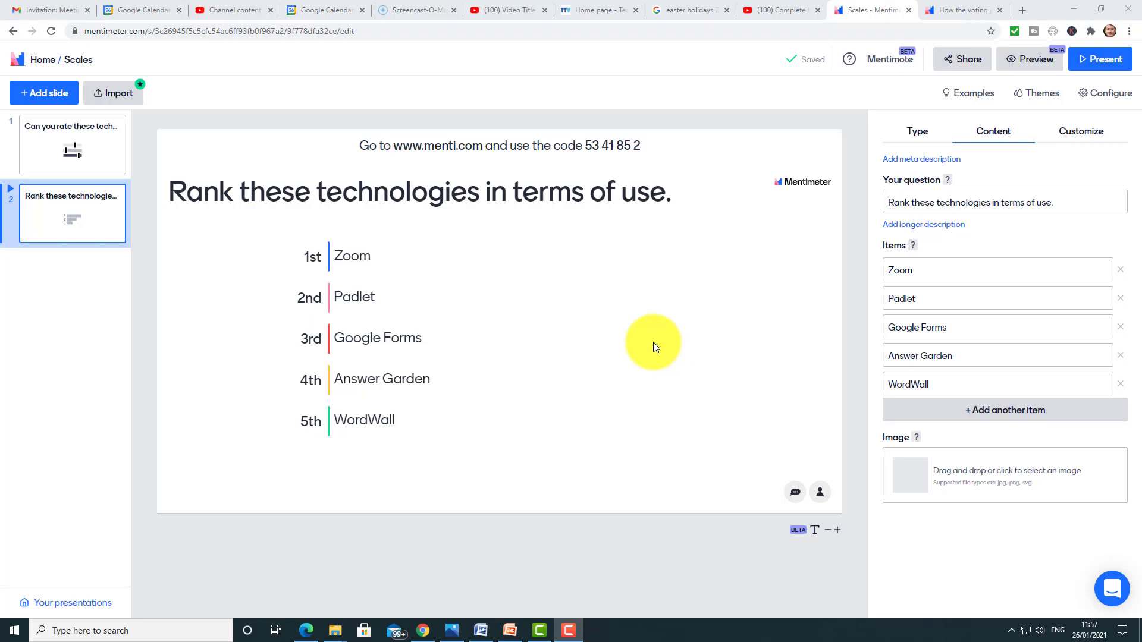
Step: Open the presentation's configuration settings and expand the Comments from audience options
click(1108, 101)
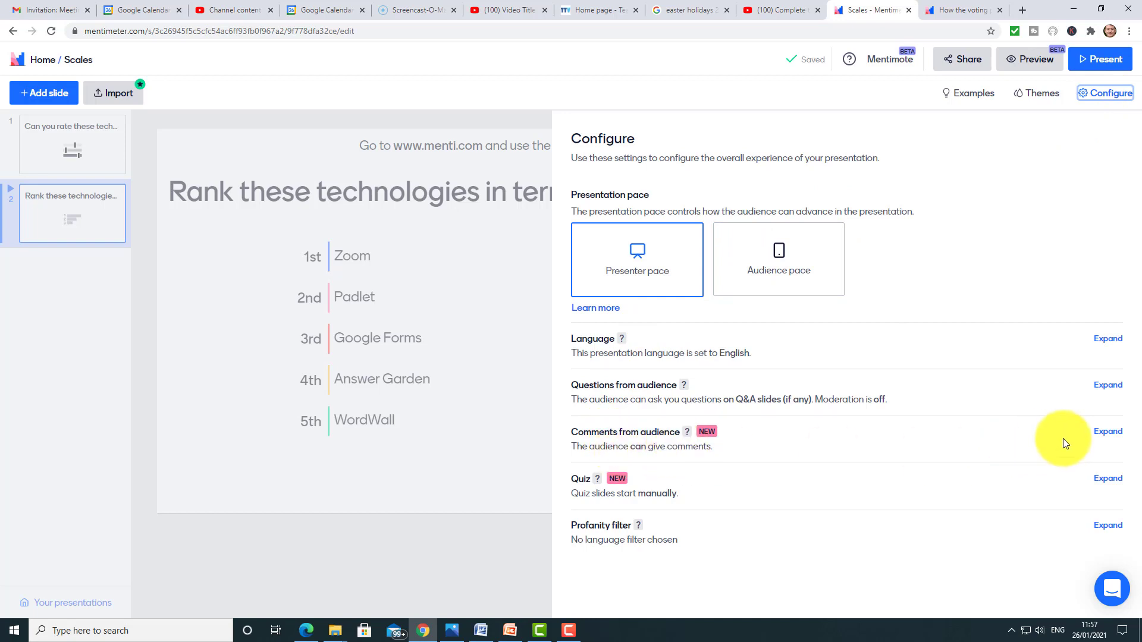
click(1105, 434)
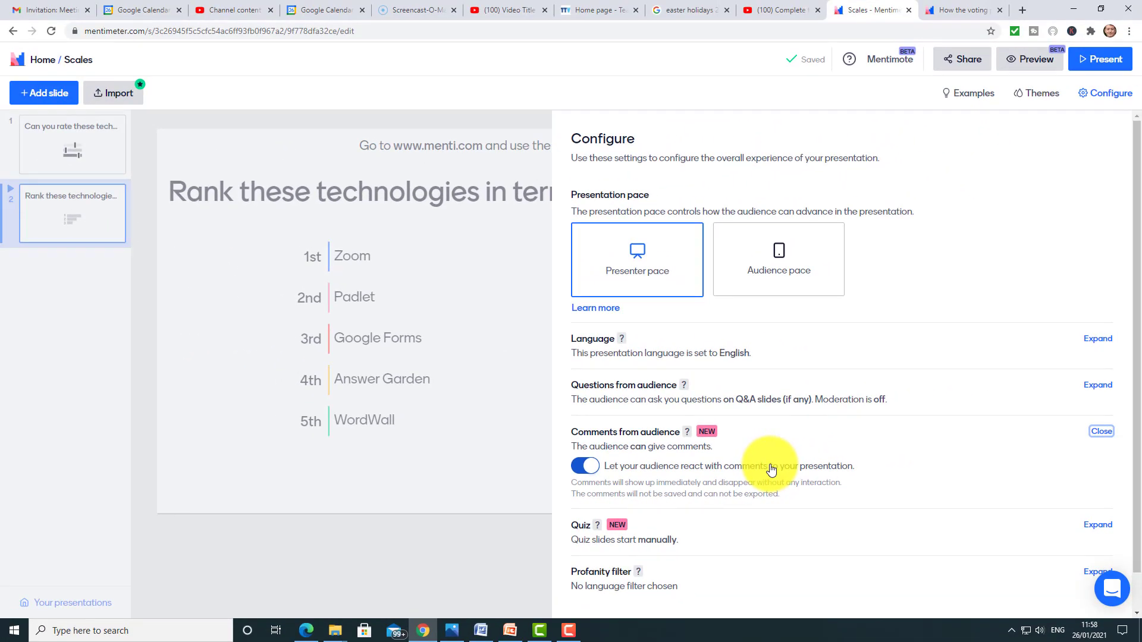
Step: Switch to the voting page in Edge and rank Padlet 1st, Answer Garden 2nd, WordWall 3rd, Google Forms 4th and Zoom 5th
click(305, 631)
click(202, 17)
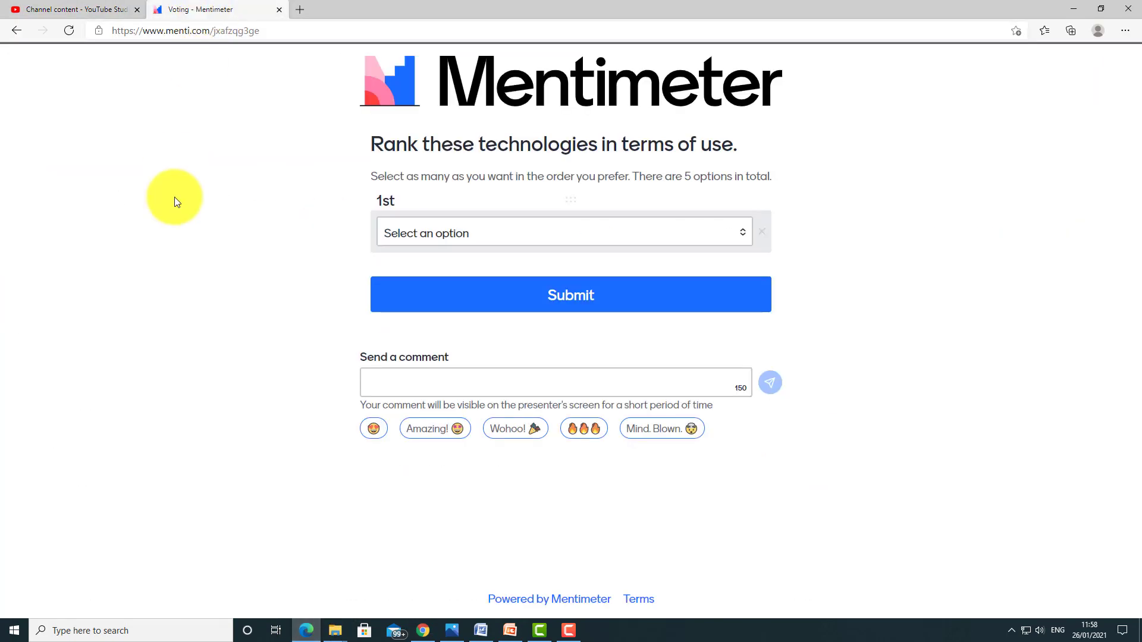
click(371, 381)
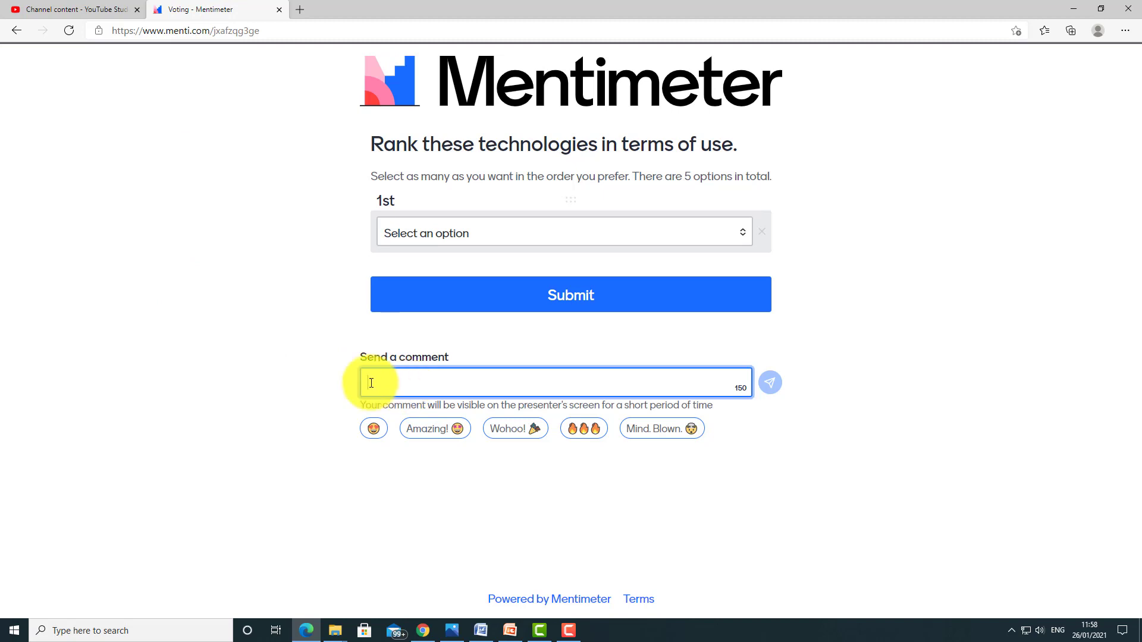
click(745, 232)
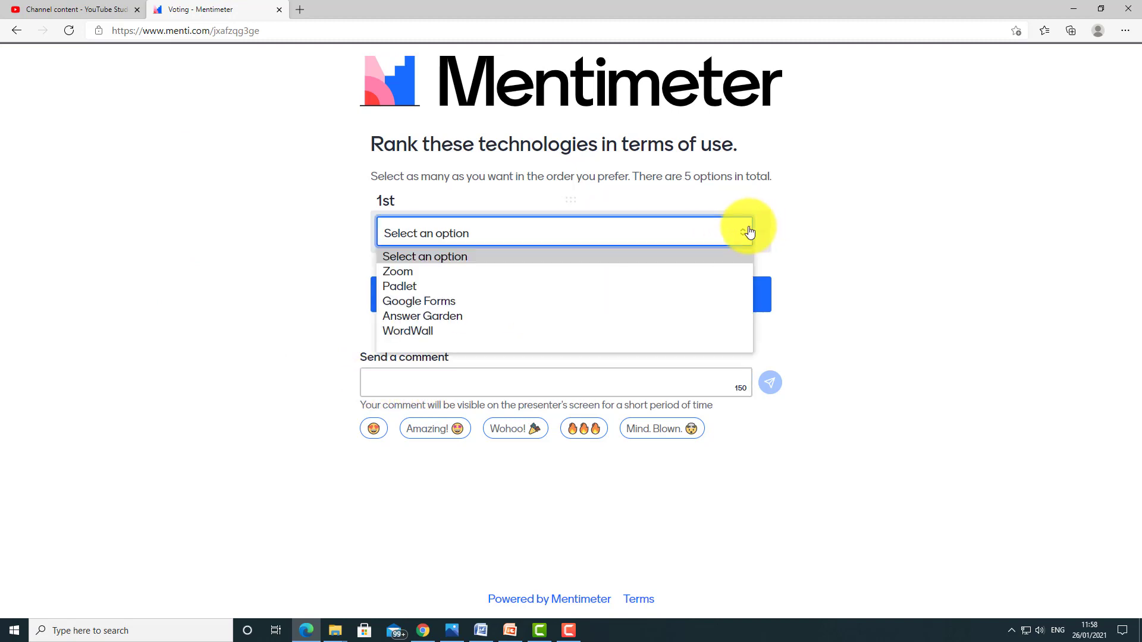
click(458, 287)
click(739, 305)
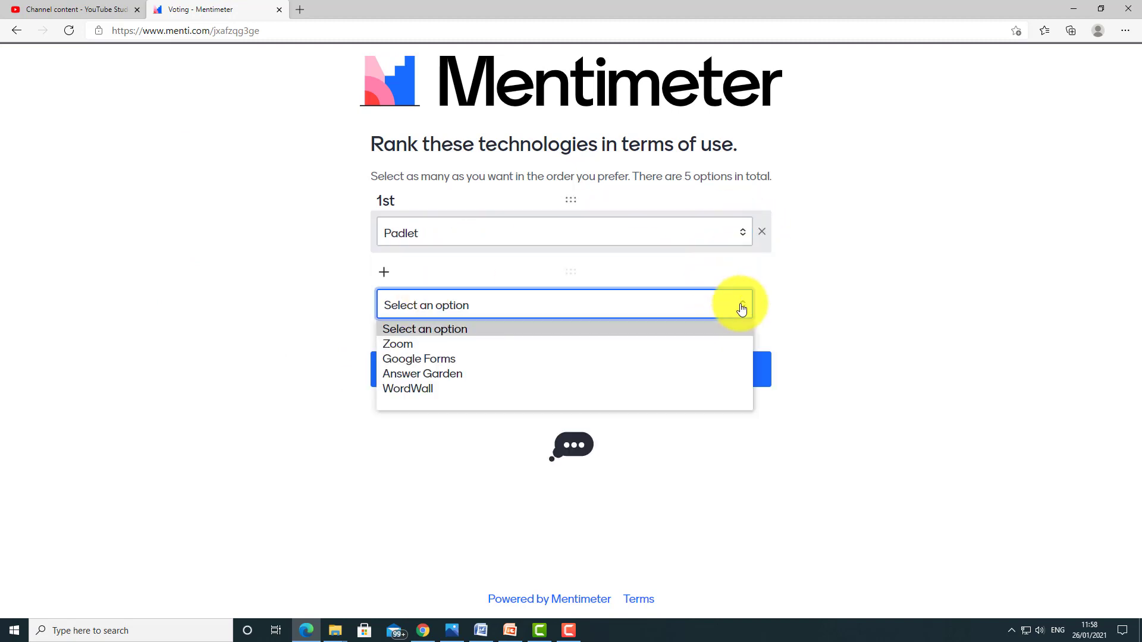
click(452, 373)
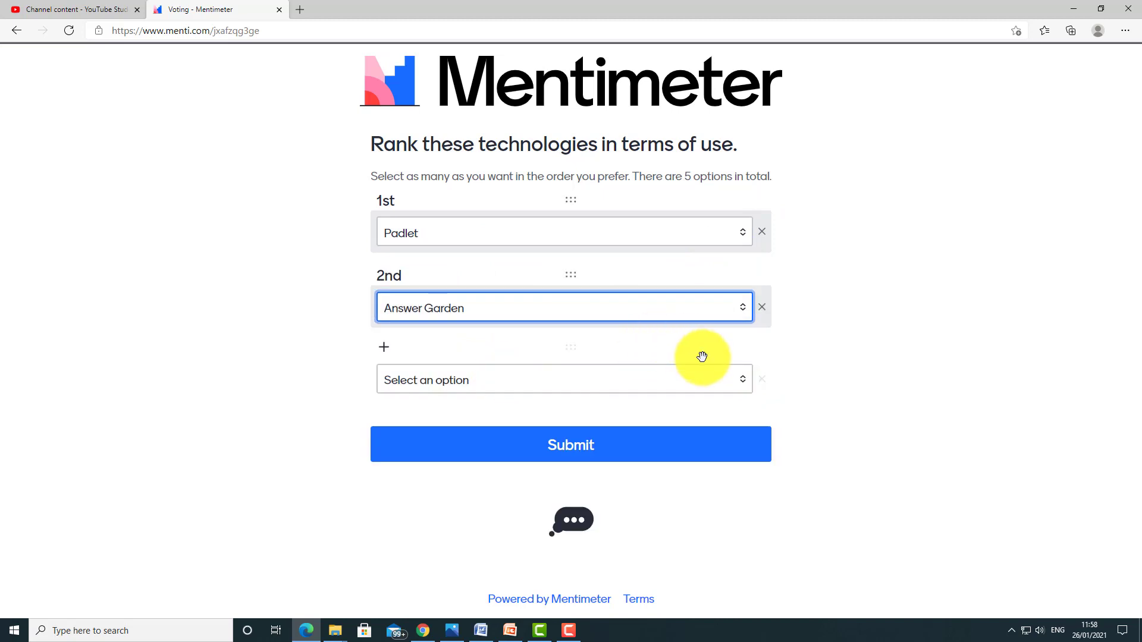
click(741, 380)
click(417, 449)
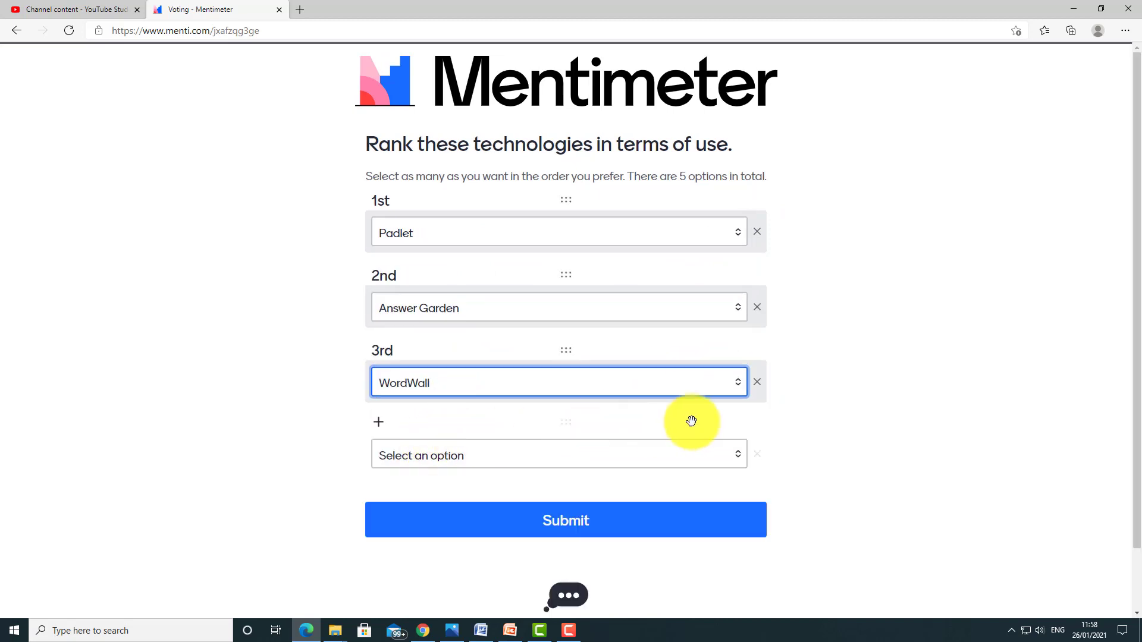
click(736, 455)
click(395, 509)
click(740, 534)
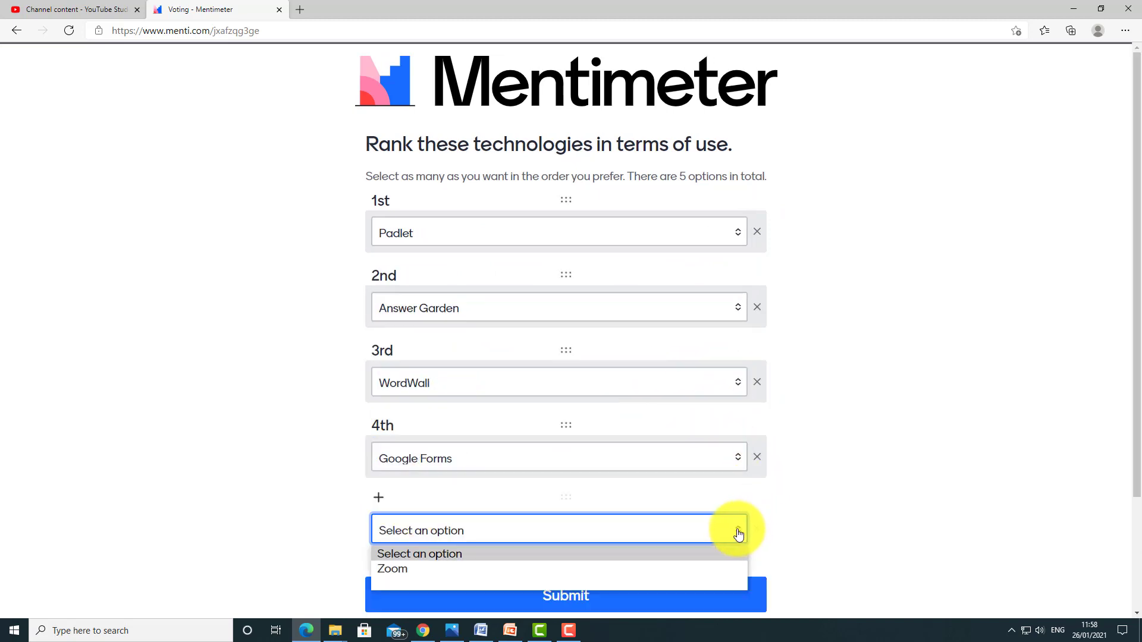
click(418, 575)
Step: Send the presenter the comment "I also like adobe connect" from the voting page
scroll(1122, 382, down, 3)
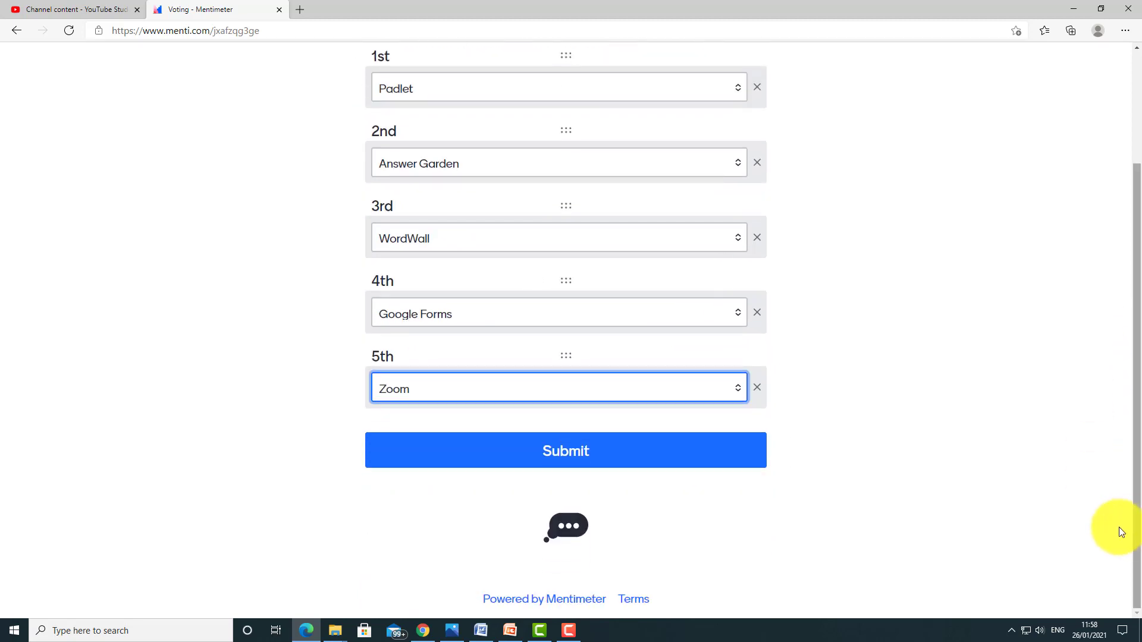
click(585, 529)
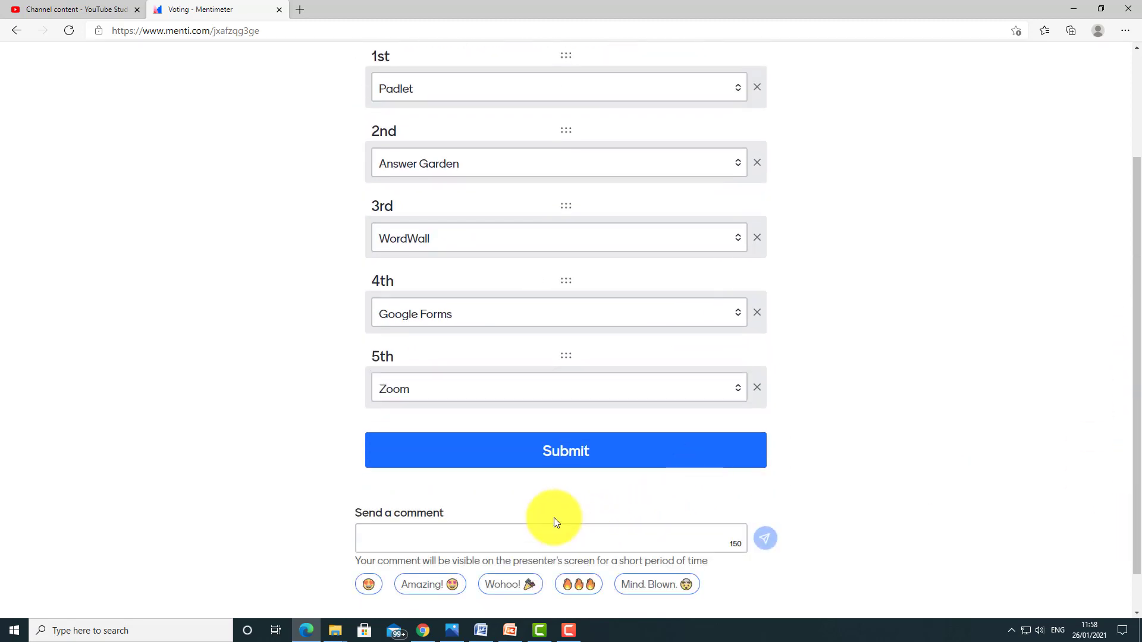
scroll(554, 517, up, 3)
scroll(1122, 409, down, 3)
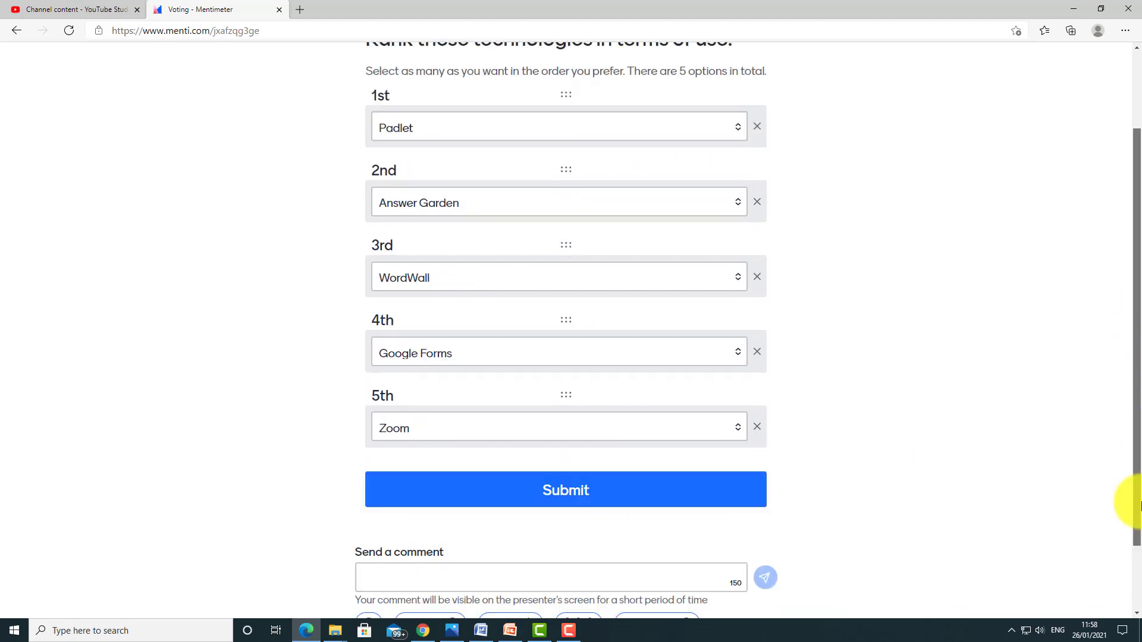
click(375, 494)
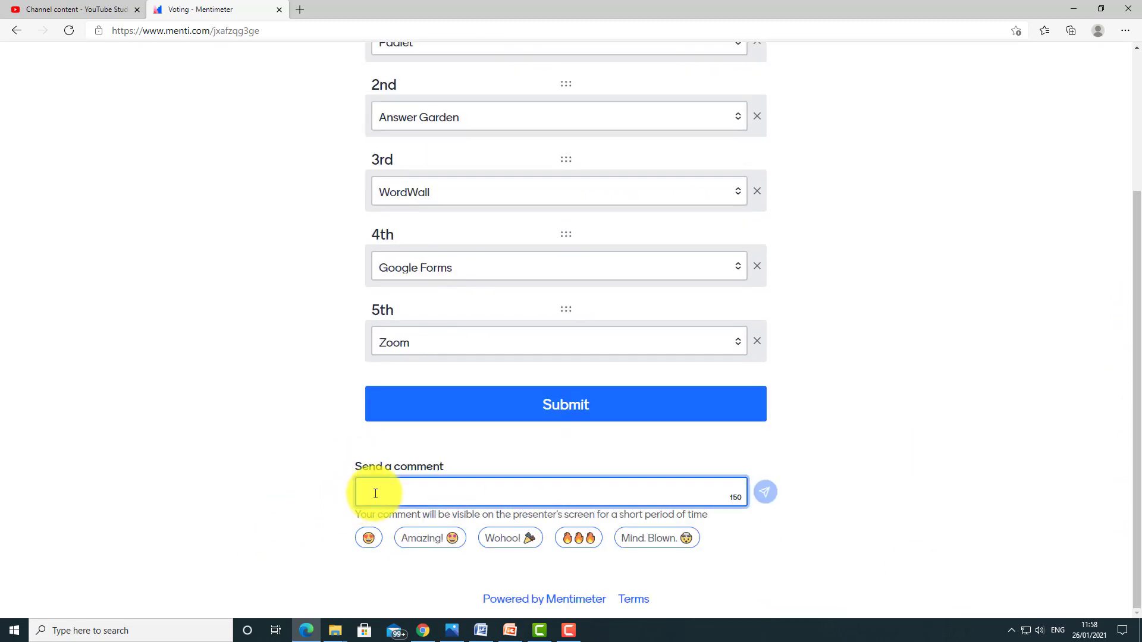
text(I ALSO)
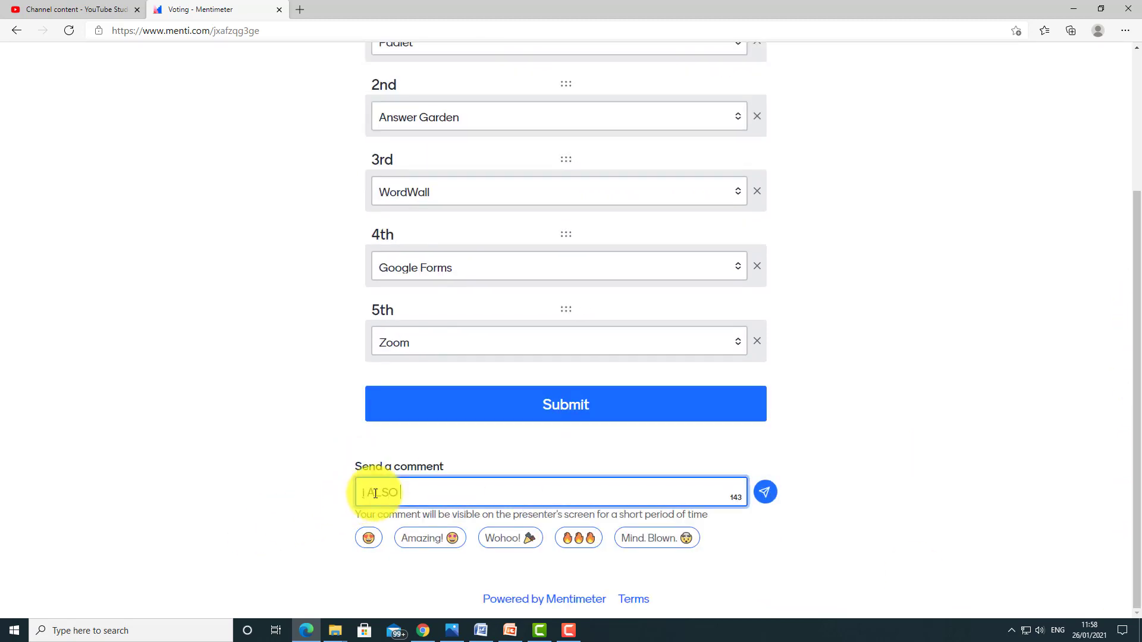
key(BackSpace)
text(I also like adobe connect)
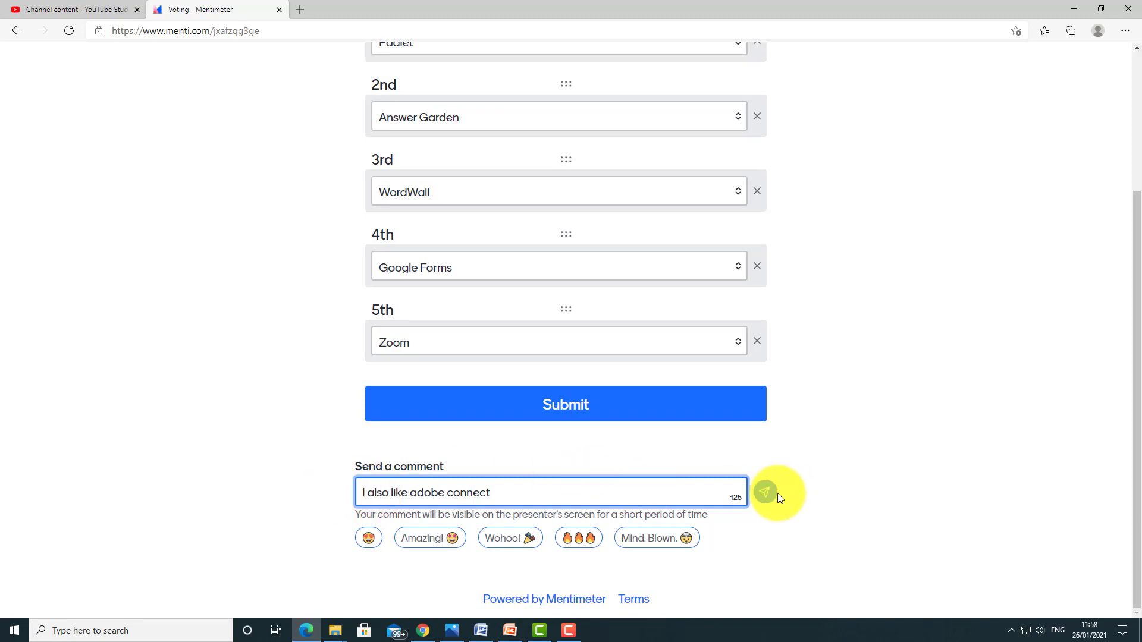
click(765, 493)
Step: Switch back to Chrome and set the presentation pace to Audience pace in the configuration settings
click(422, 628)
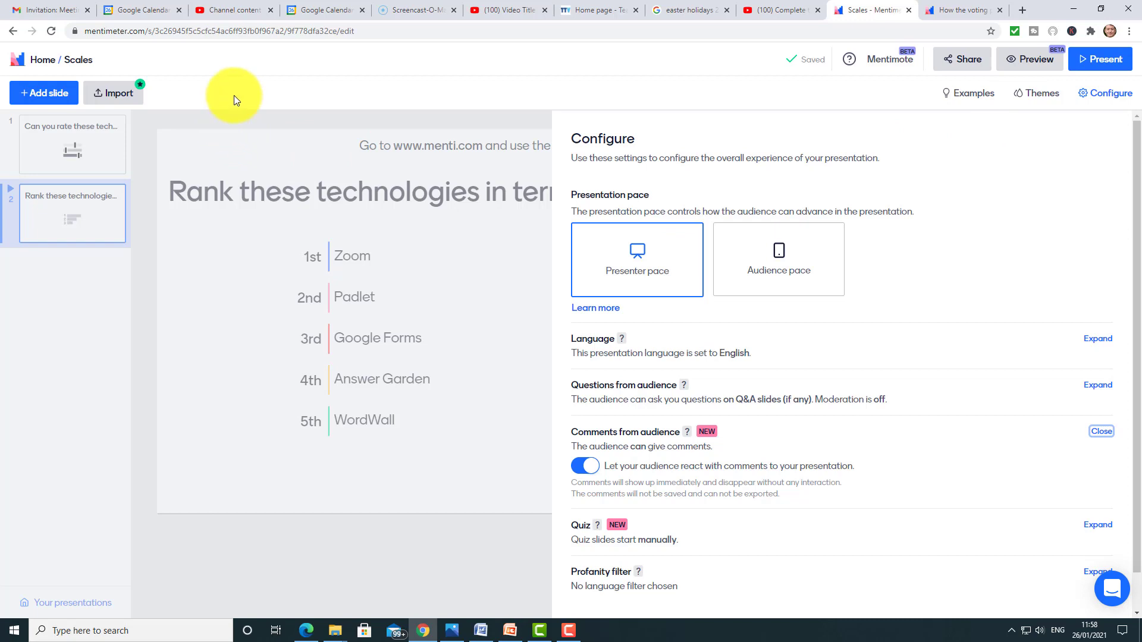
click(70, 333)
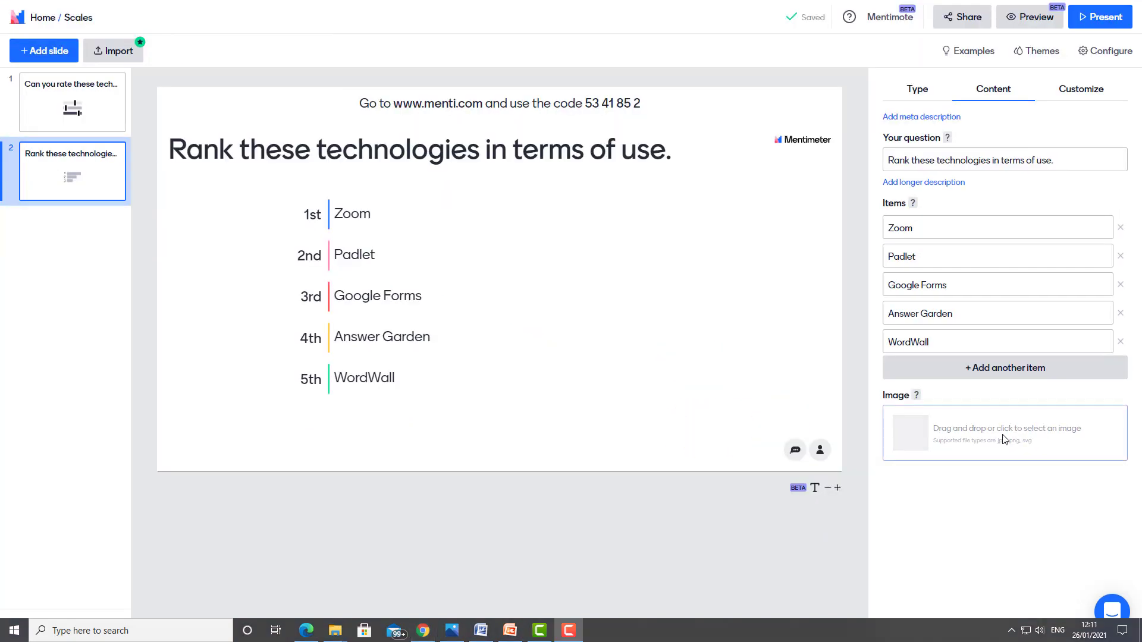
click(1112, 52)
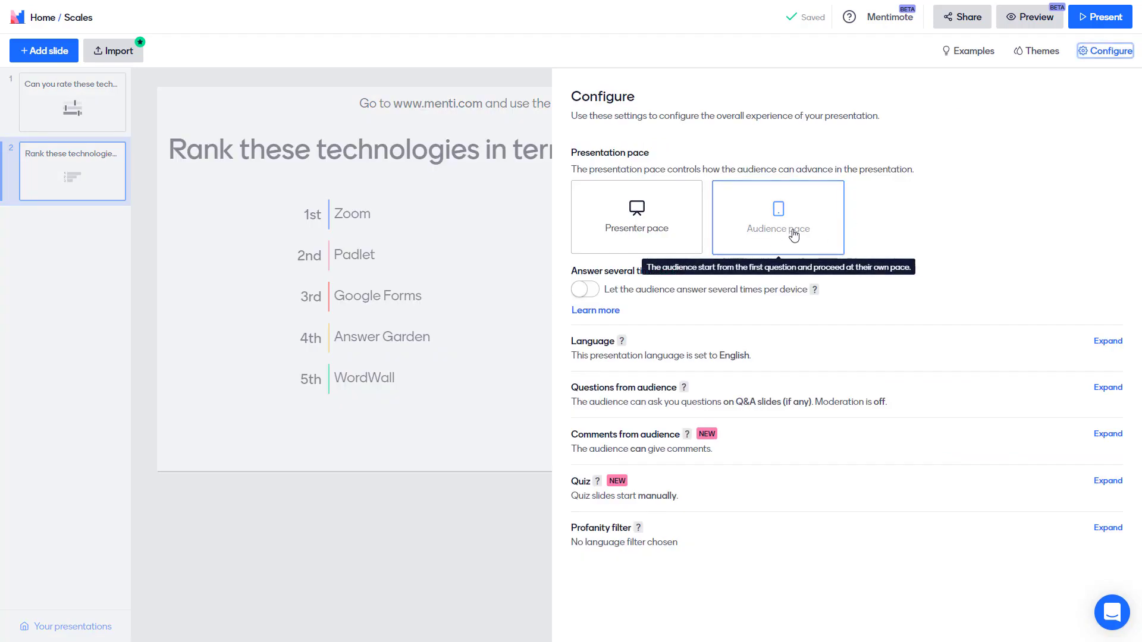
click(636, 235)
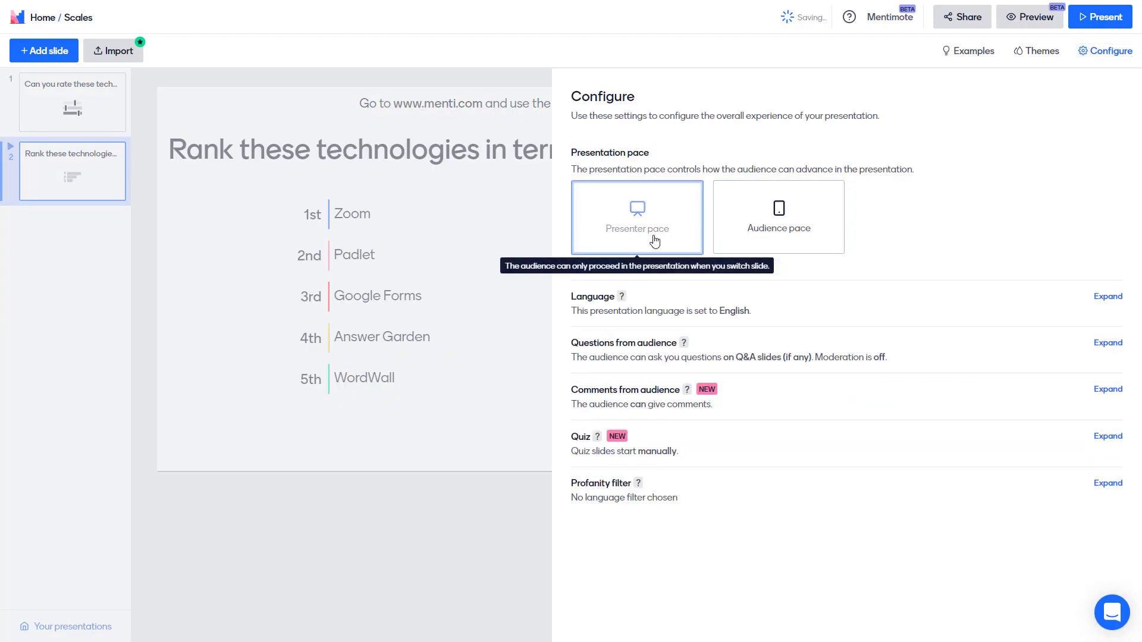
click(815, 232)
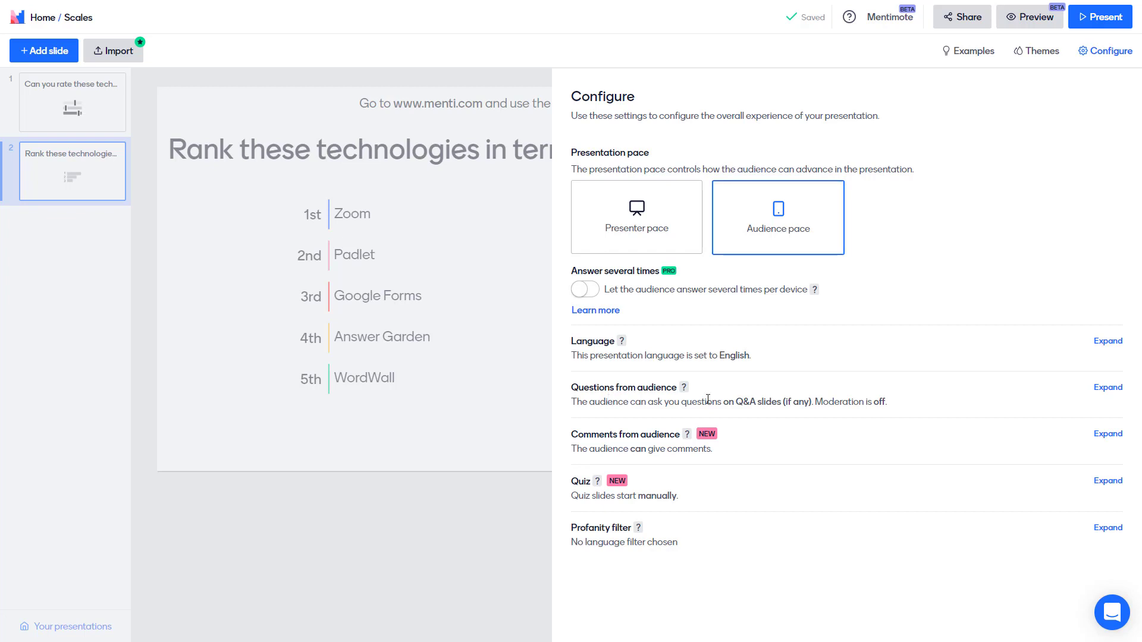
Step: Examine the Questions from audience options, including question visibility and moderation, and close the configuration settings
click(1109, 388)
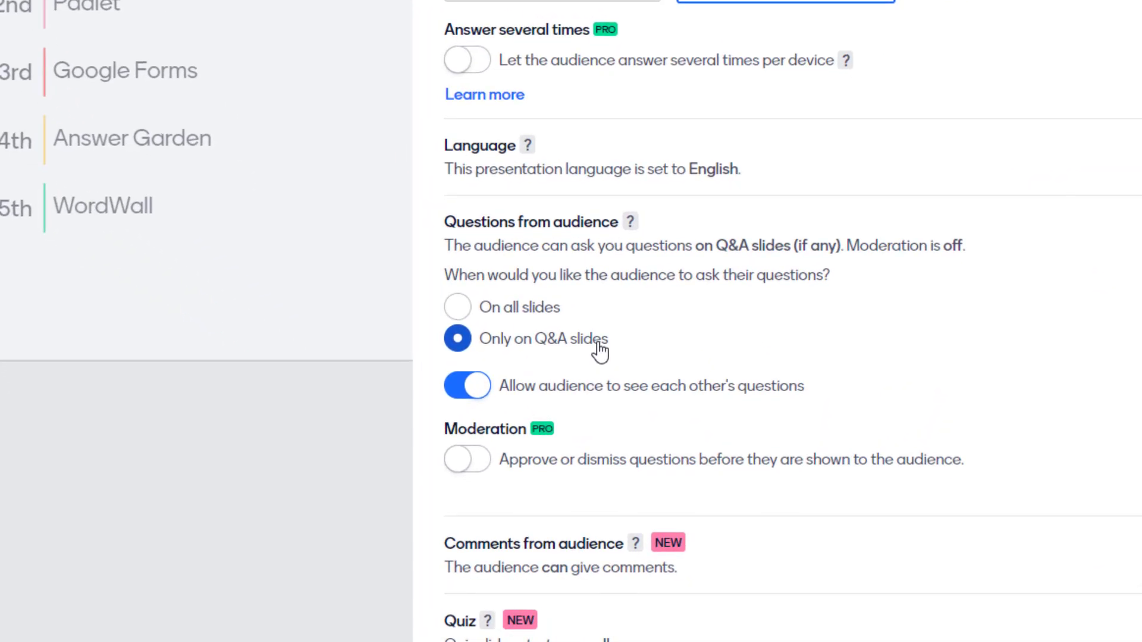
scroll(1135, 458, down, 2)
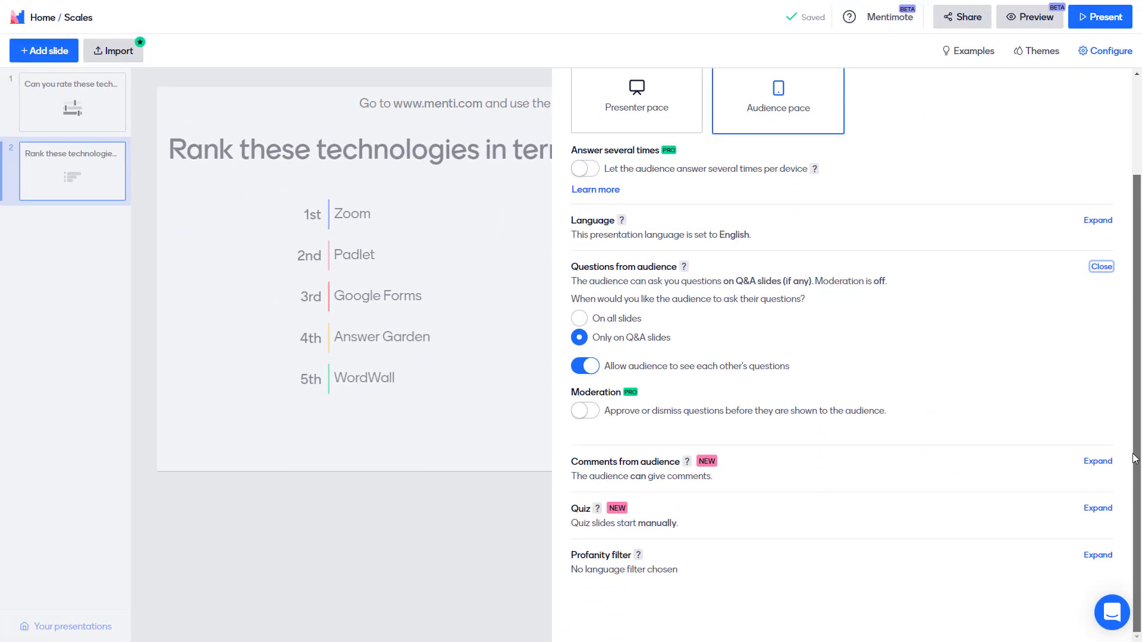
drag(1135, 458, 1139, 273)
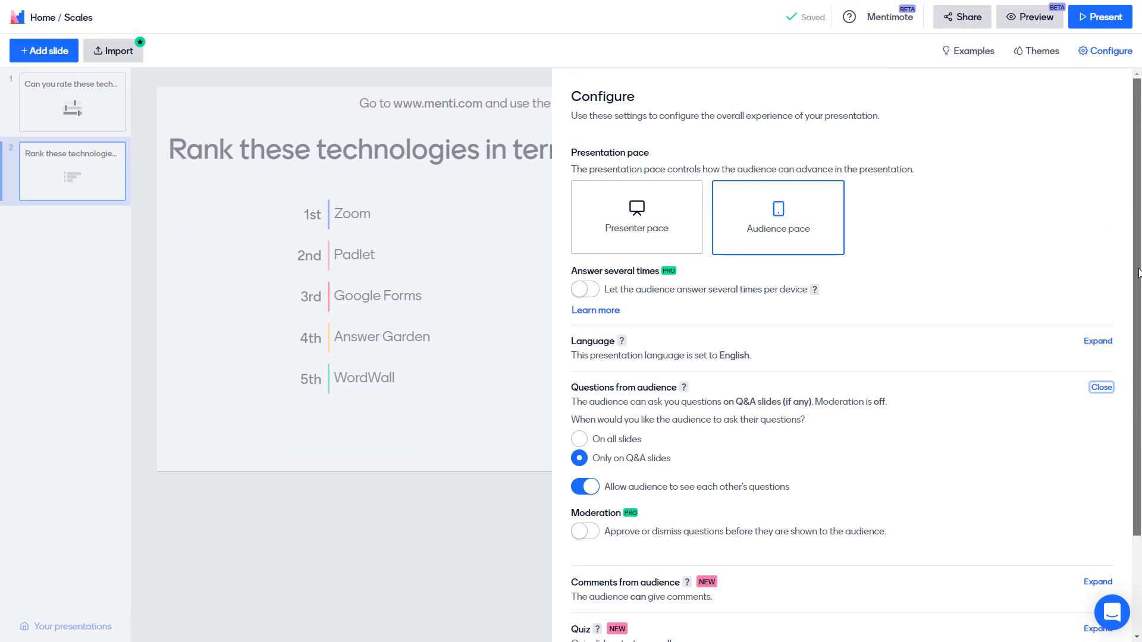
scroll(672, 445, down, 2)
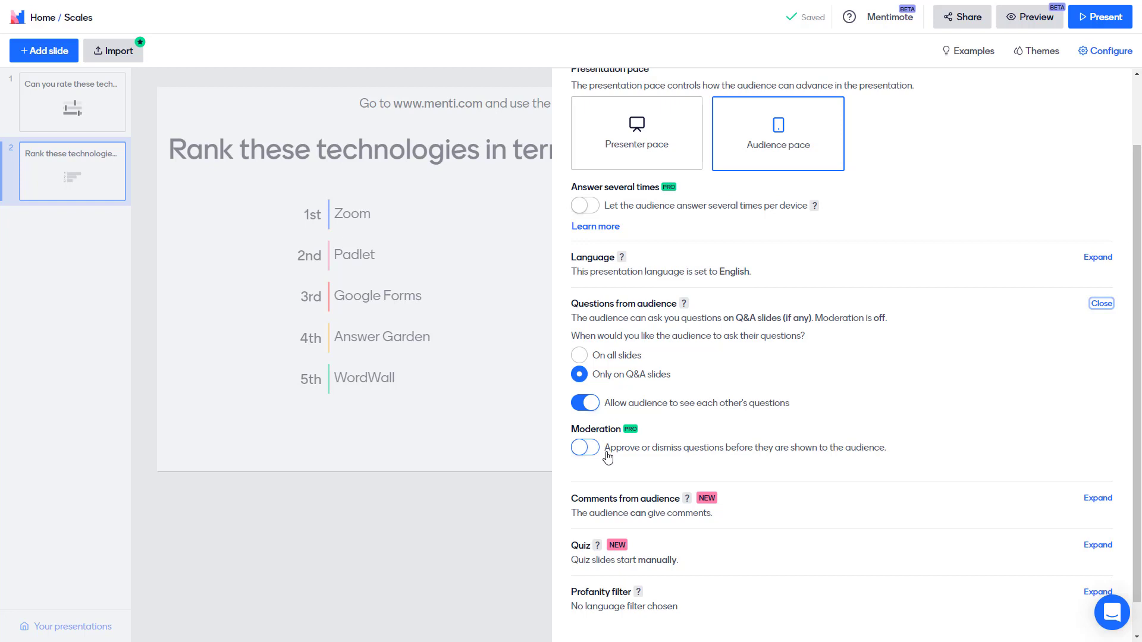
click(431, 586)
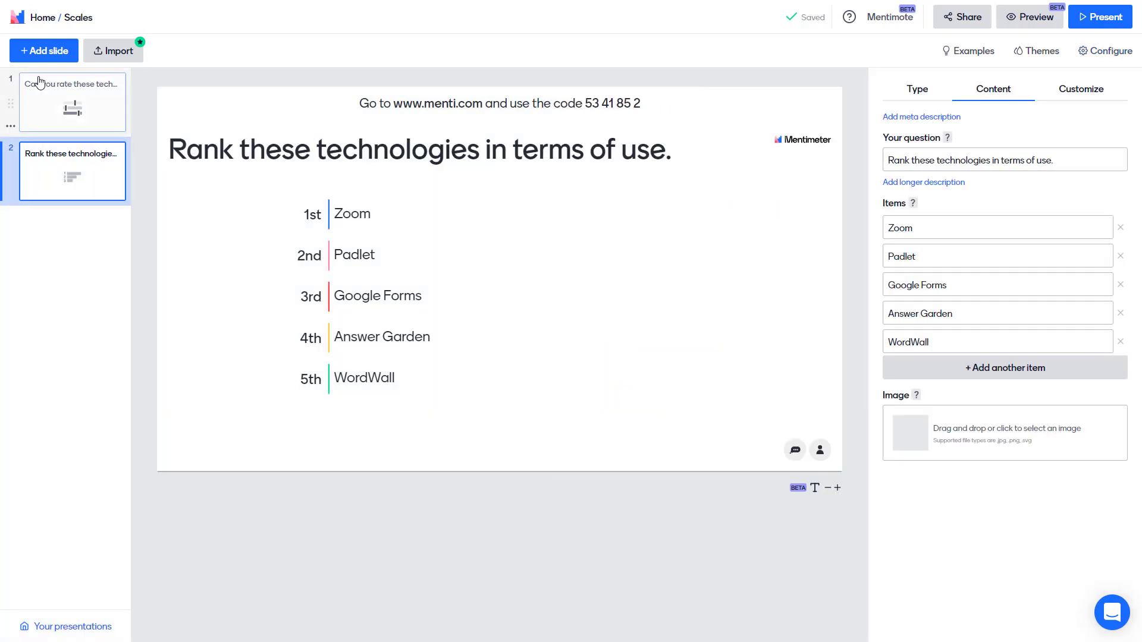
Step: Add a third slide of the Q&A type to the presentation
click(46, 50)
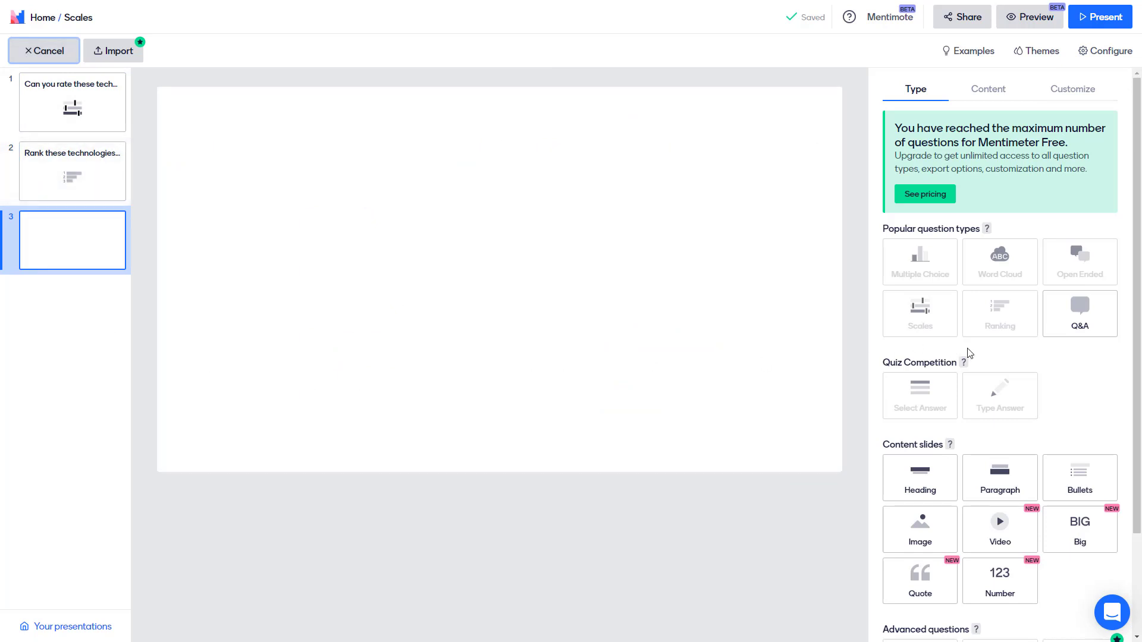
click(1081, 325)
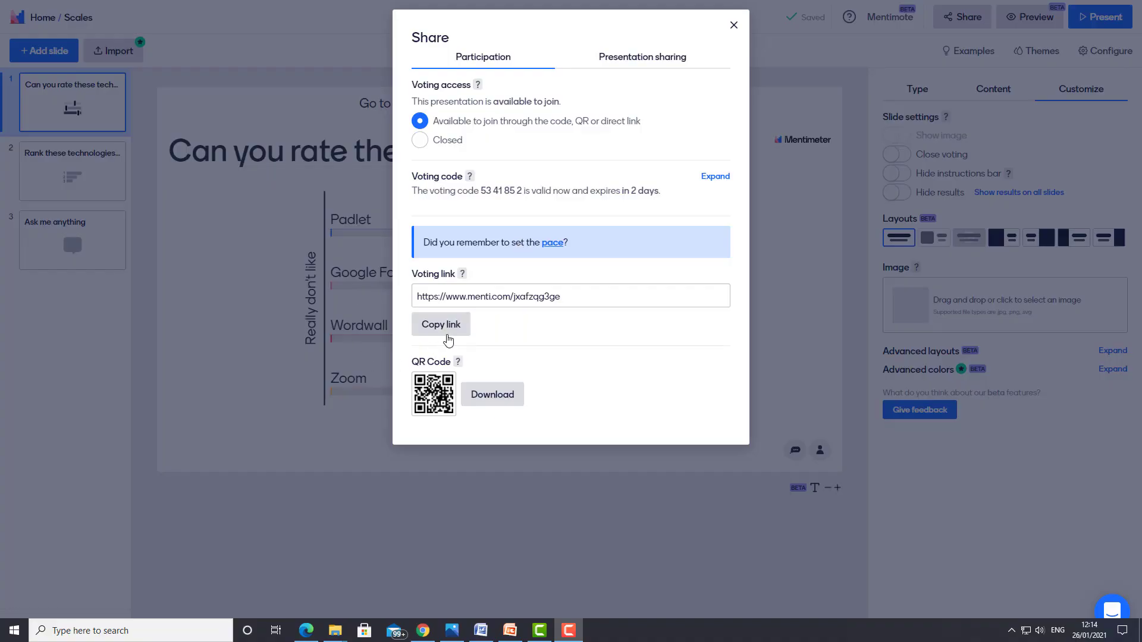
Step: Copy the presentation's voting link from the sharing options and close them
click(448, 338)
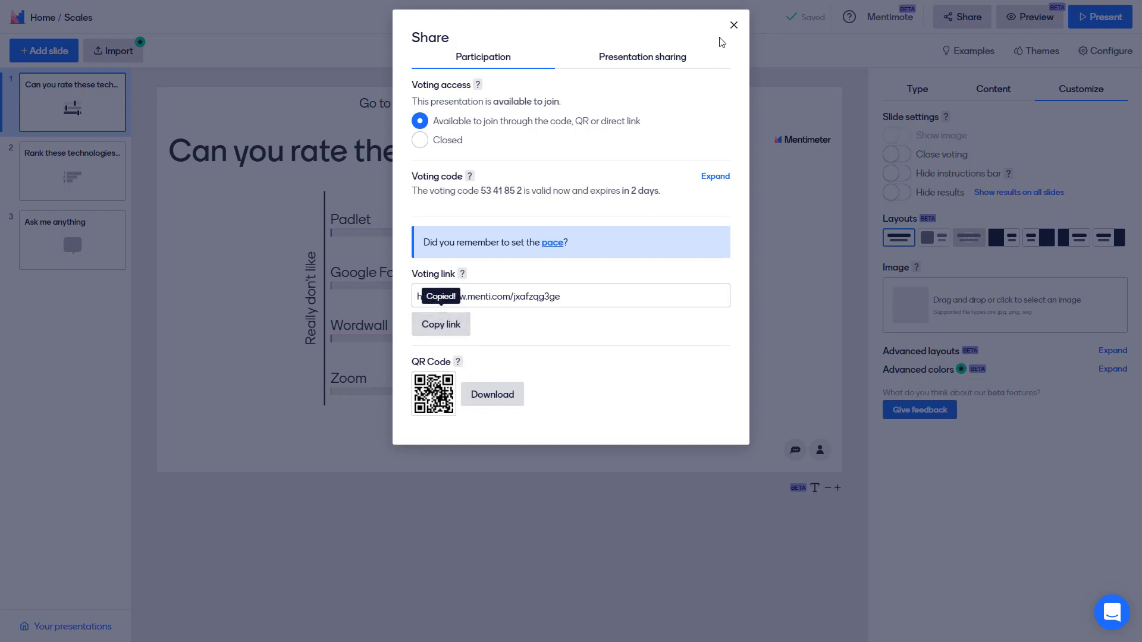
click(734, 26)
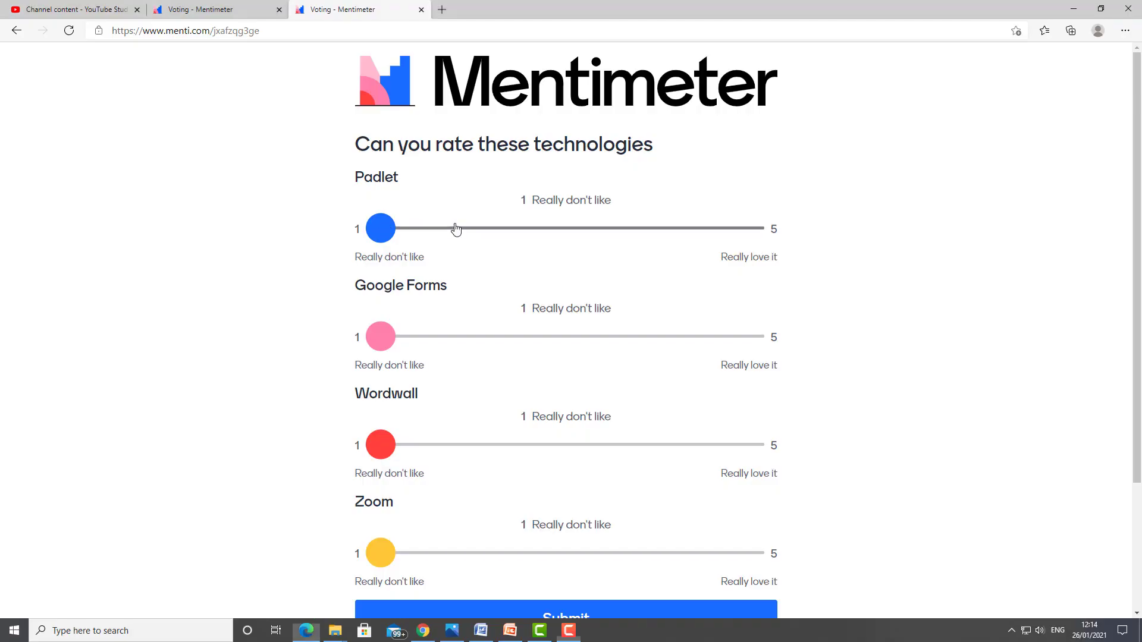
Step: On the participant page, rate Padlet 2, Google Forms 2, Wordwall 3 and Zoom 3, and submit the vote
click(453, 230)
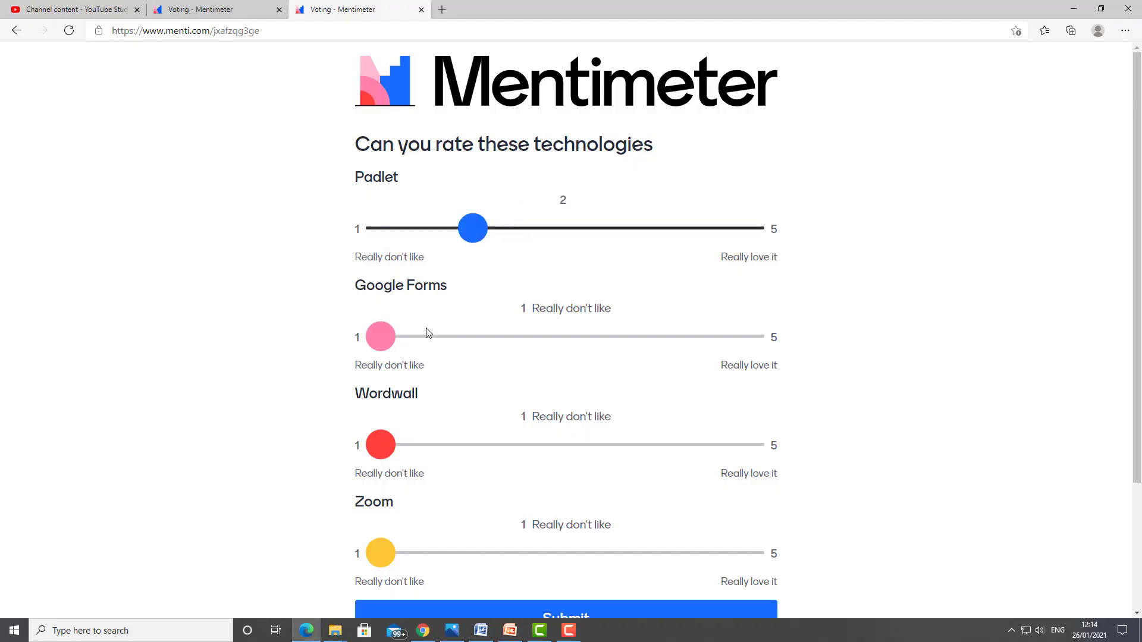
click(452, 338)
click(543, 446)
drag(372, 562, 563, 554)
scroll(564, 417, down, 3)
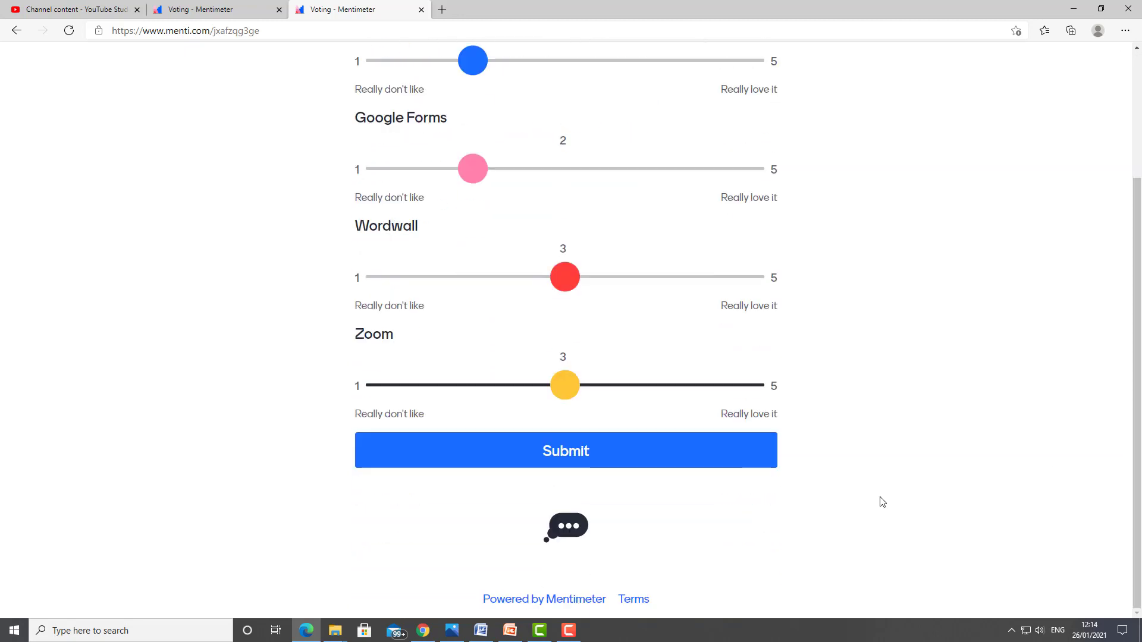
click(556, 463)
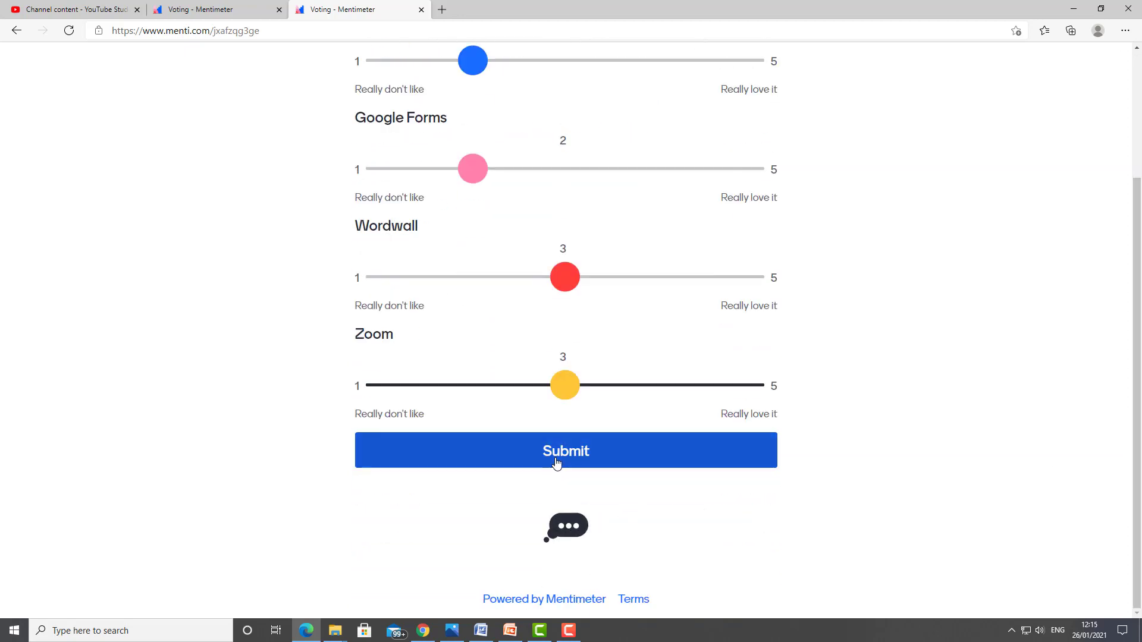
Step: Rank Padlet 1st, Google Forms 2nd, WordWall 3rd, Answer Garden 4th and Zoom 5th, and submit the ranking
click(740, 235)
click(709, 286)
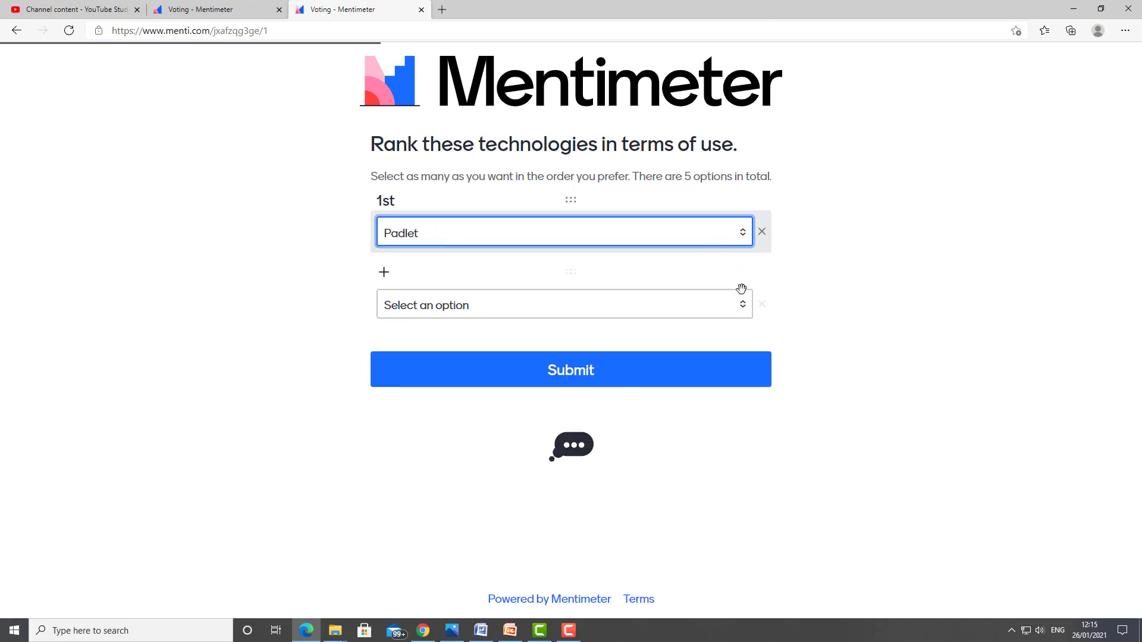
click(744, 304)
click(446, 359)
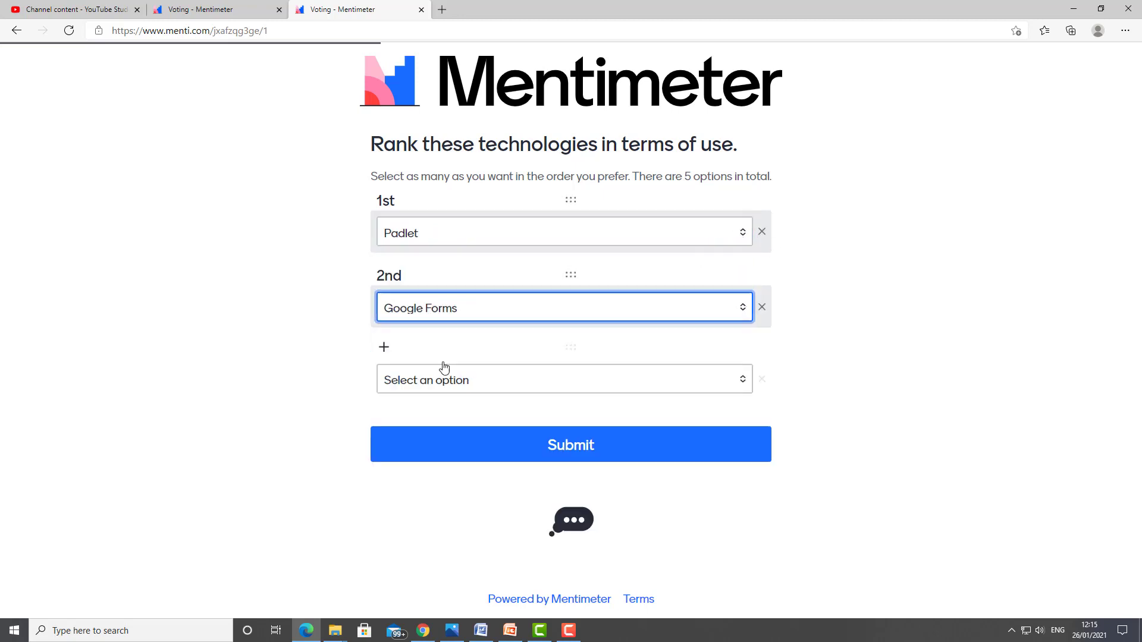
click(739, 386)
click(708, 449)
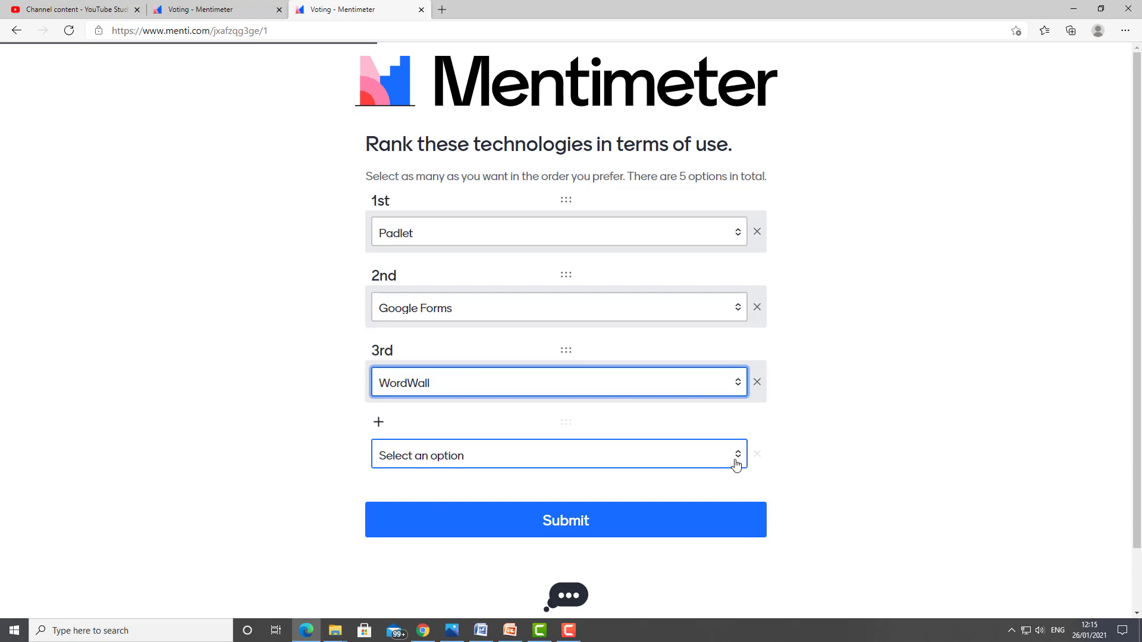
click(737, 464)
click(481, 512)
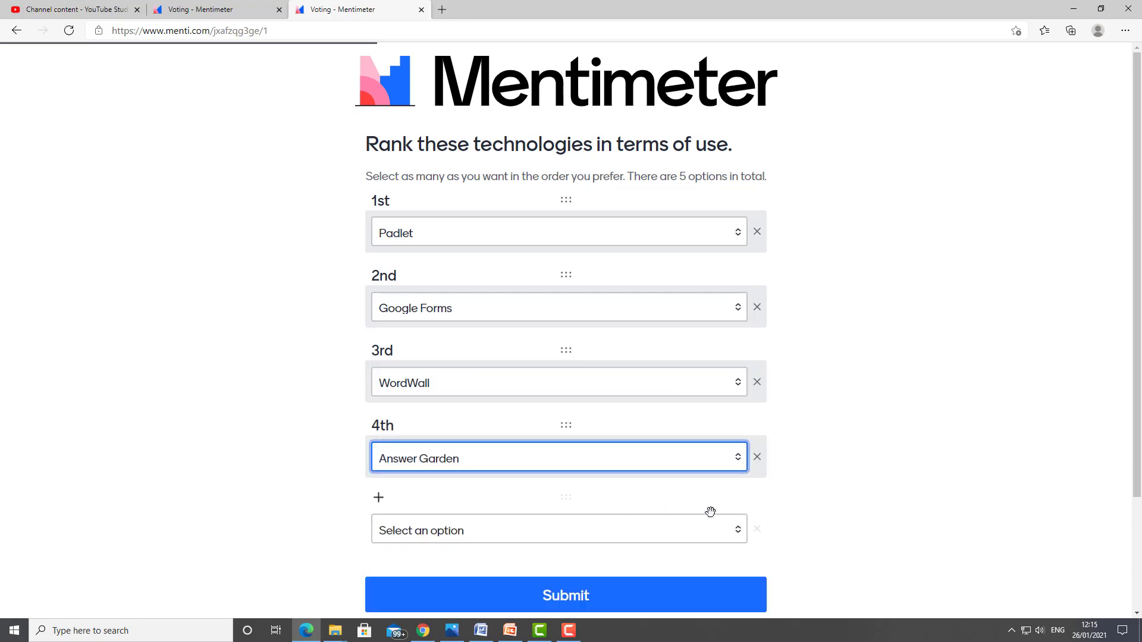
click(738, 531)
click(420, 568)
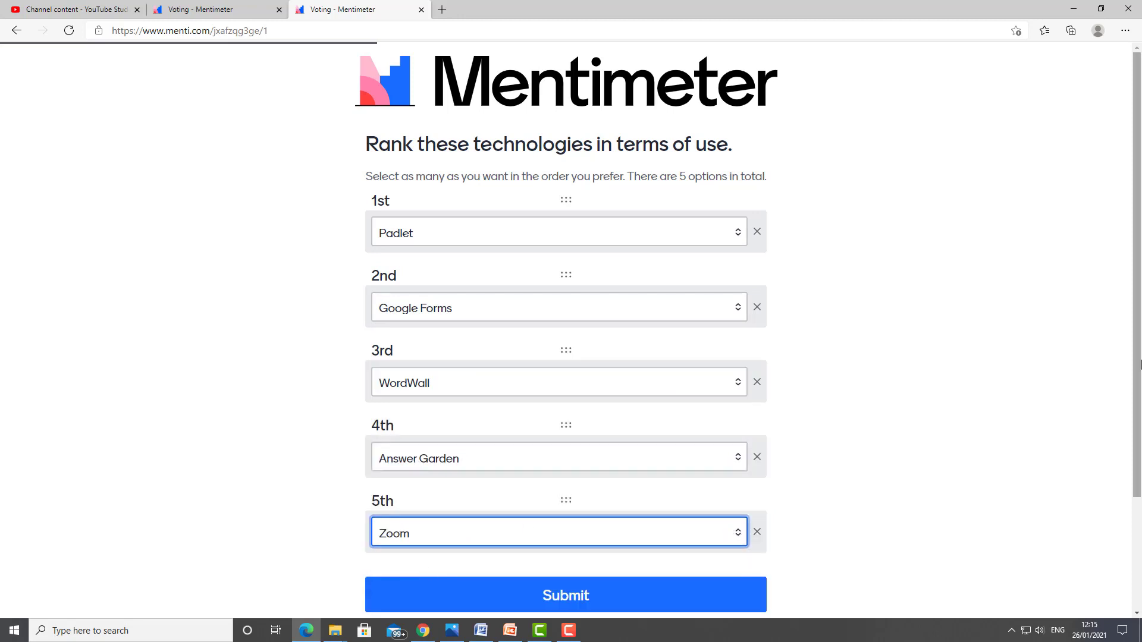
scroll(592, 334, down, 3)
click(560, 451)
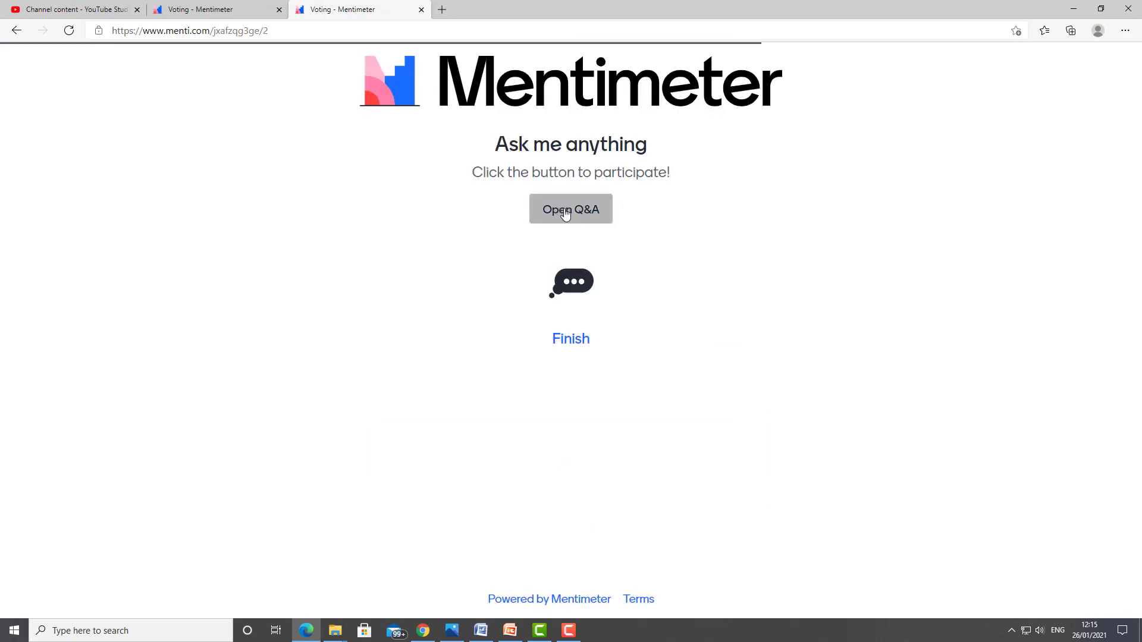
Step: Open the participant Q&A and submit the question "What do you think of Adobe Connect?"
click(566, 216)
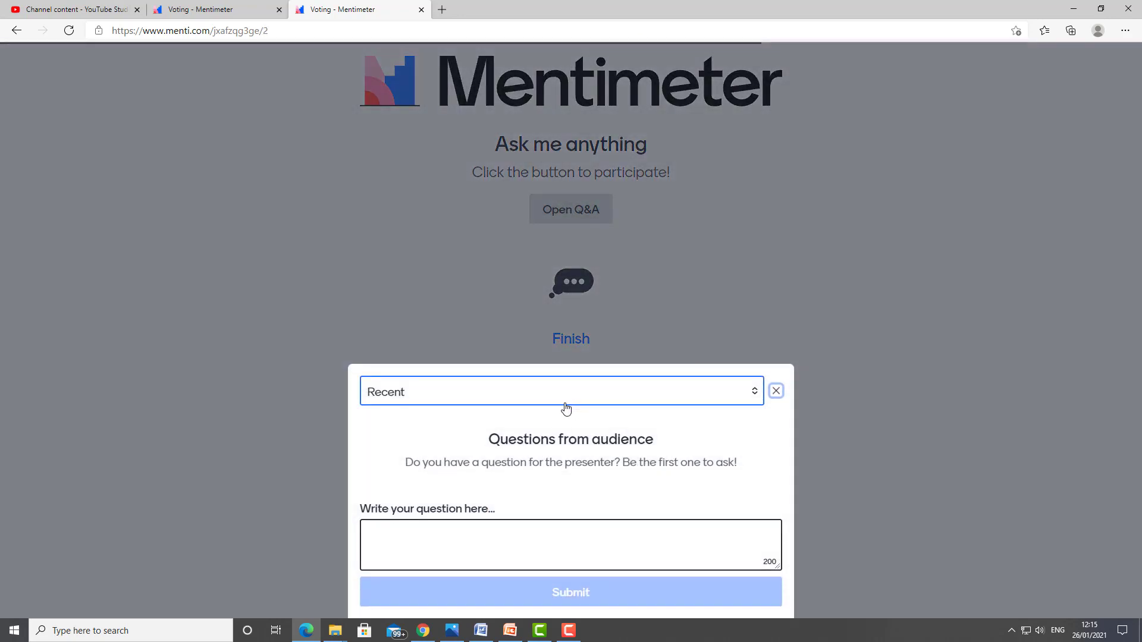
click(506, 544)
text(What do you think of Adobe Connect?)
click(568, 595)
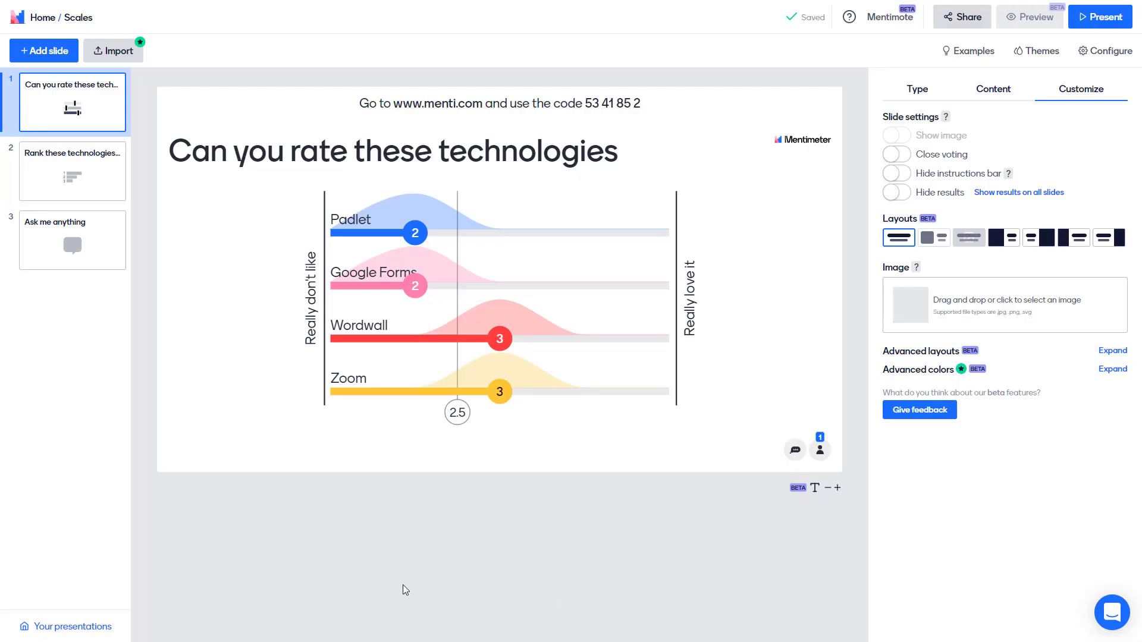
Step: View the audience question on the third slide in presentation mode, and exit the presentation
click(64, 253)
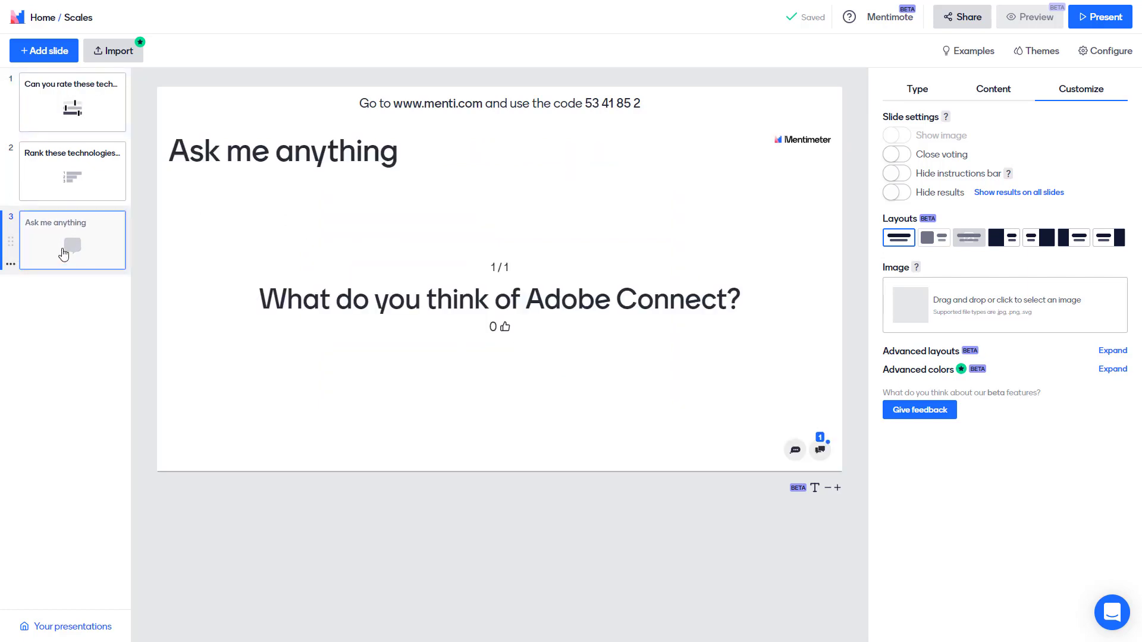
click(1104, 18)
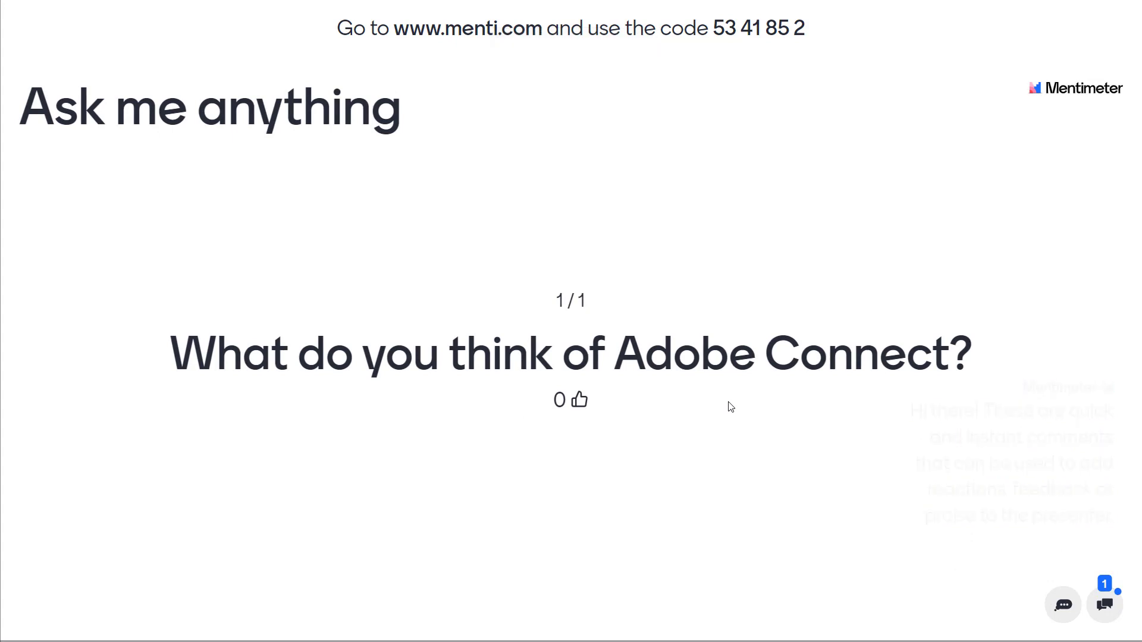
mouse_move(528, 581)
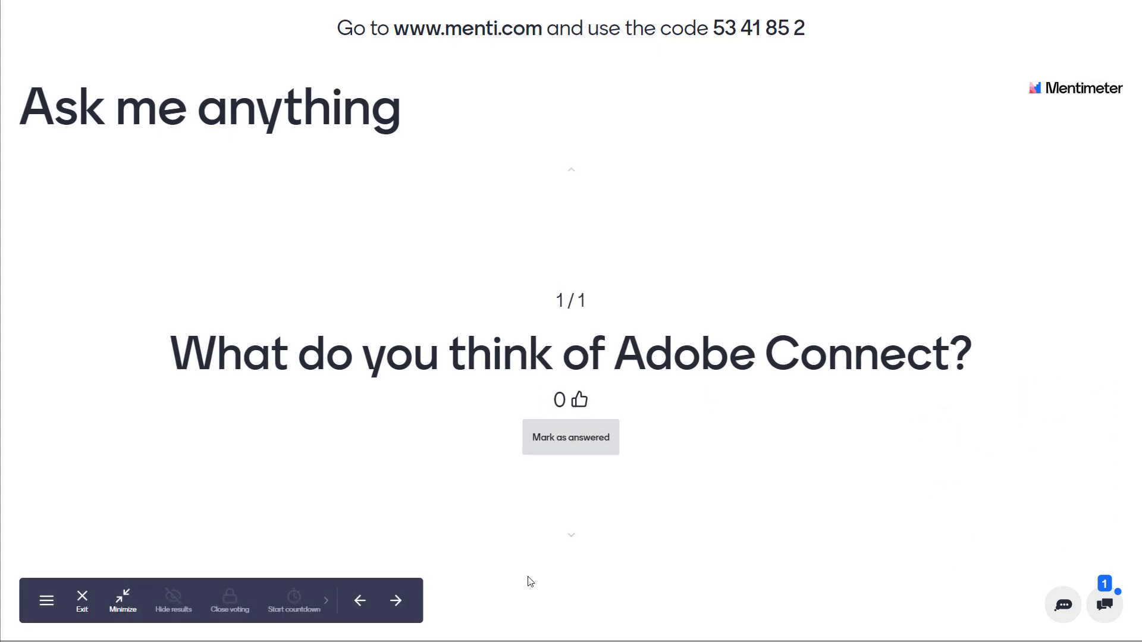
key(Escape)
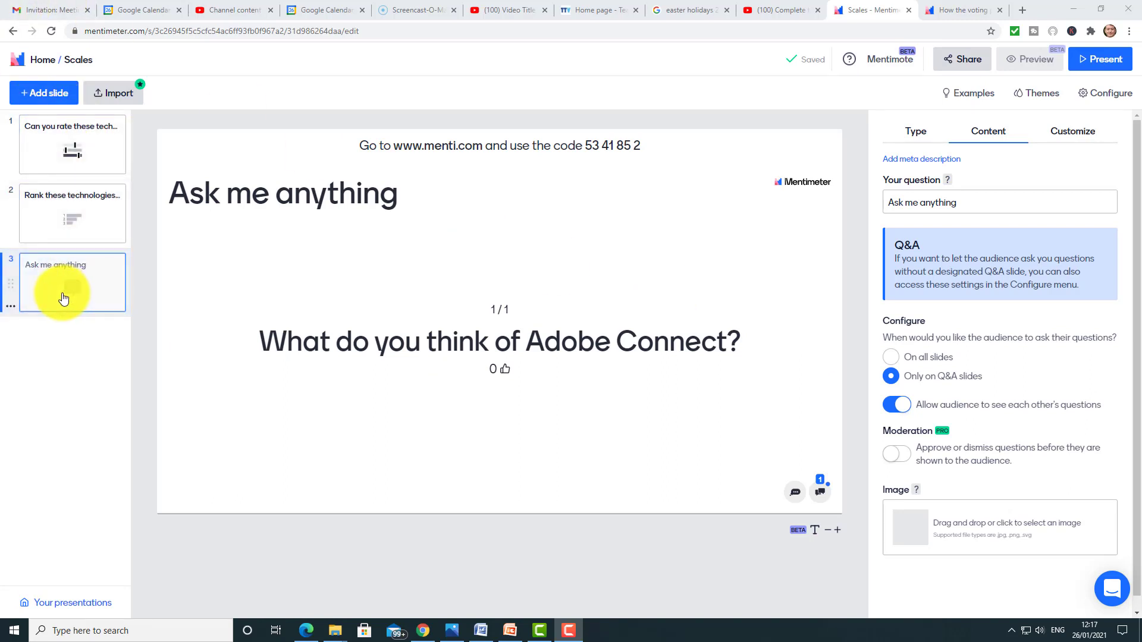
Step: Leave the Scales presentation editor and return to the home page
click(44, 65)
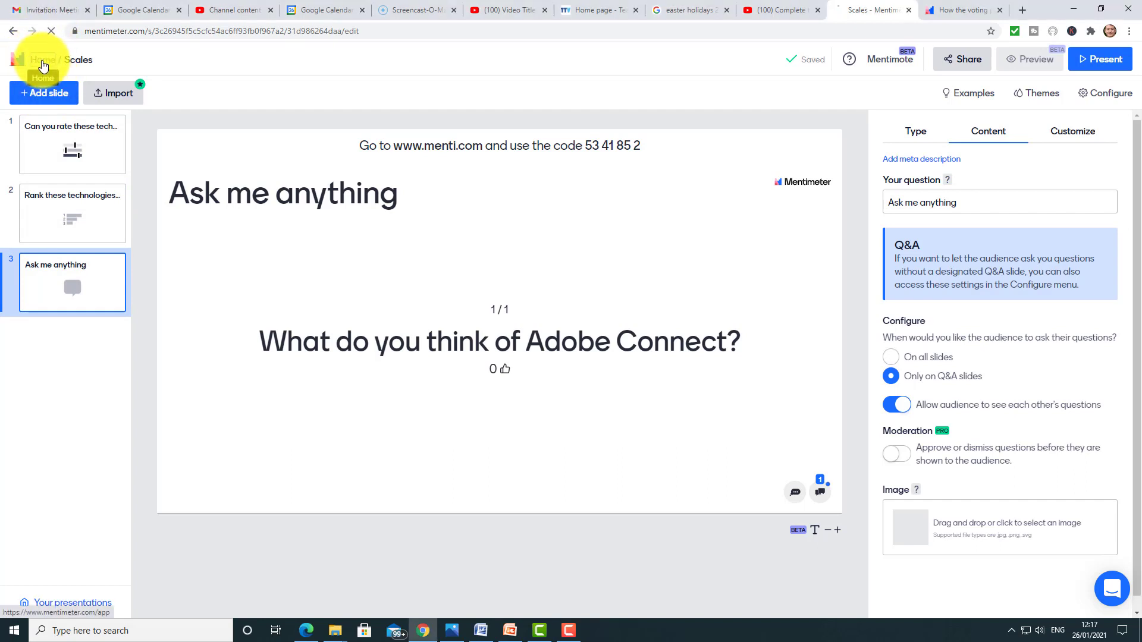